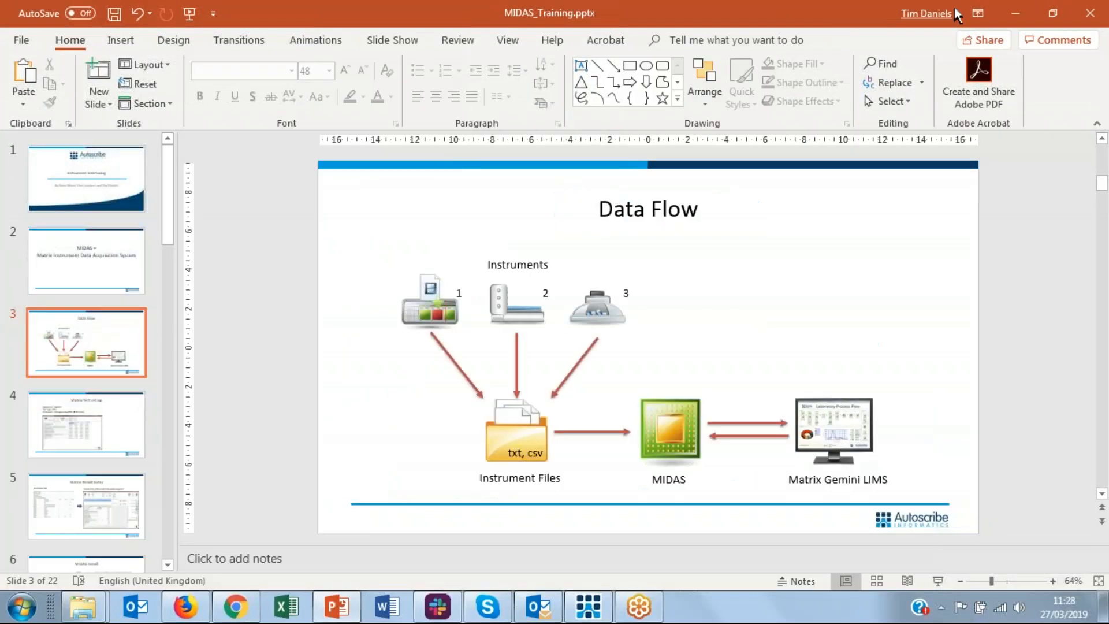
- Bring up Matrix Gemini and open the MASTITIS test from Maintenance > Tests for editing
left_click(1017, 19)
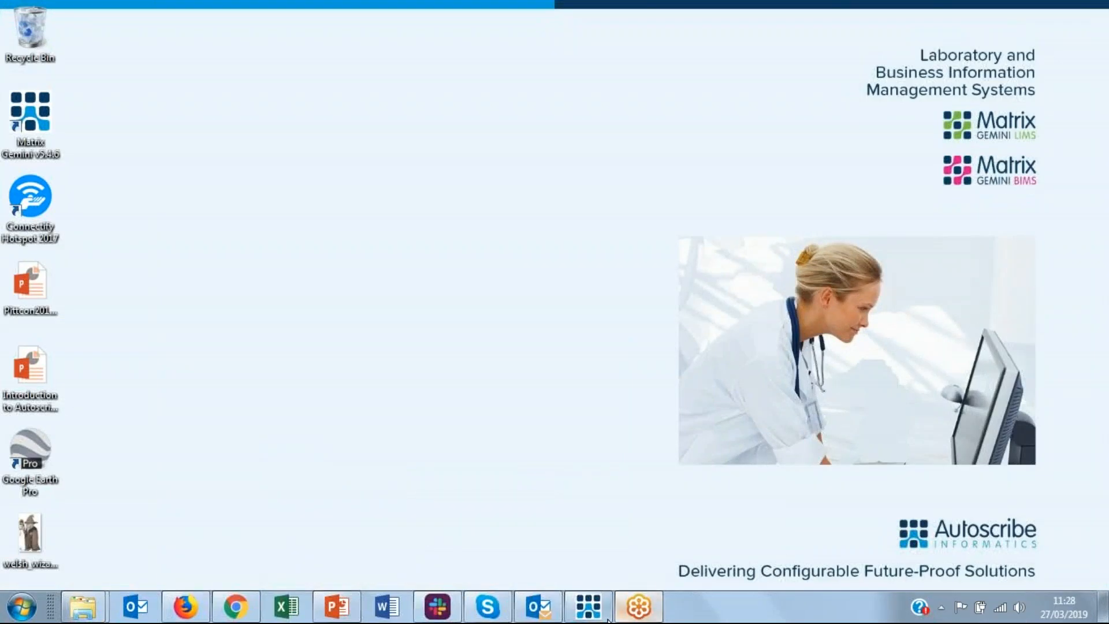
left_click(589, 606)
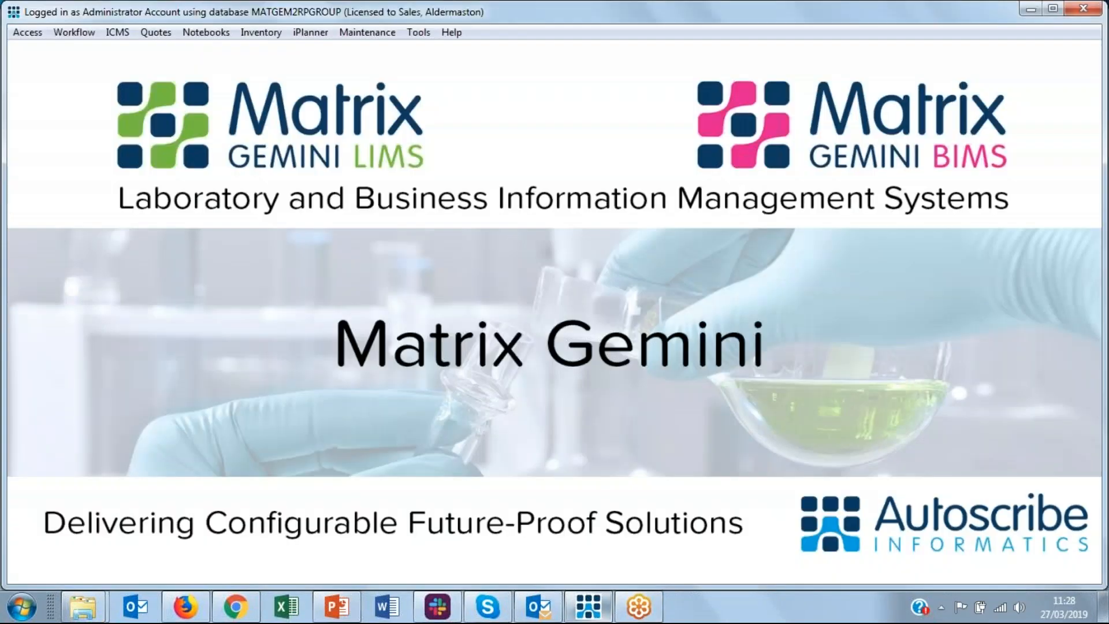
left_click(363, 36)
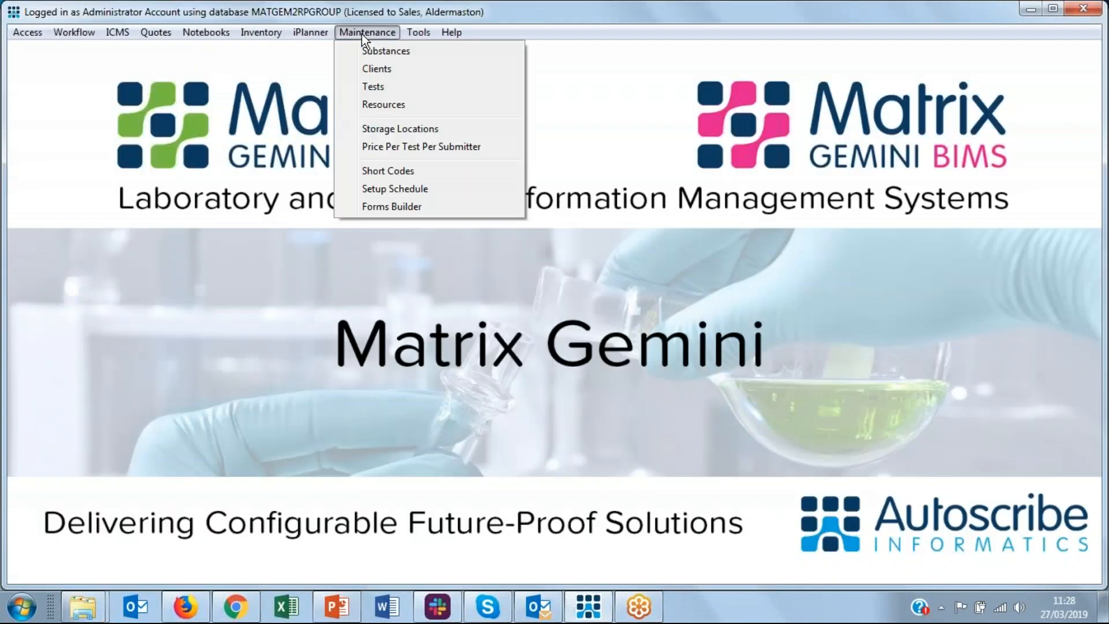
left_click(363, 86)
scroll(415, 311, "down", 4)
scroll(390, 319, "down", 2)
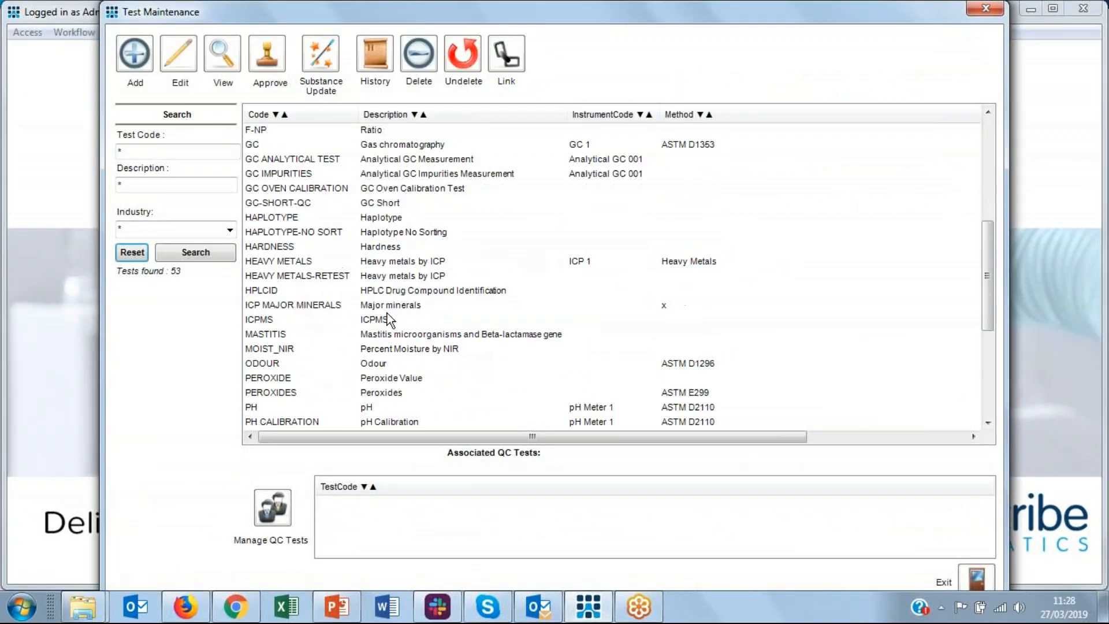
left_click(318, 334)
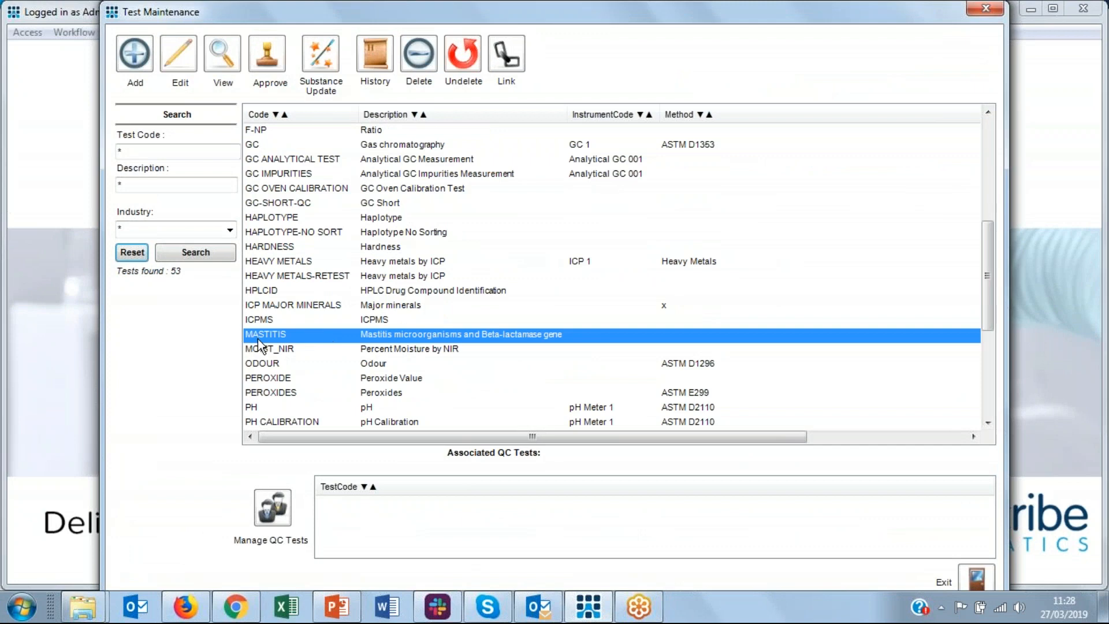
left_click(180, 62)
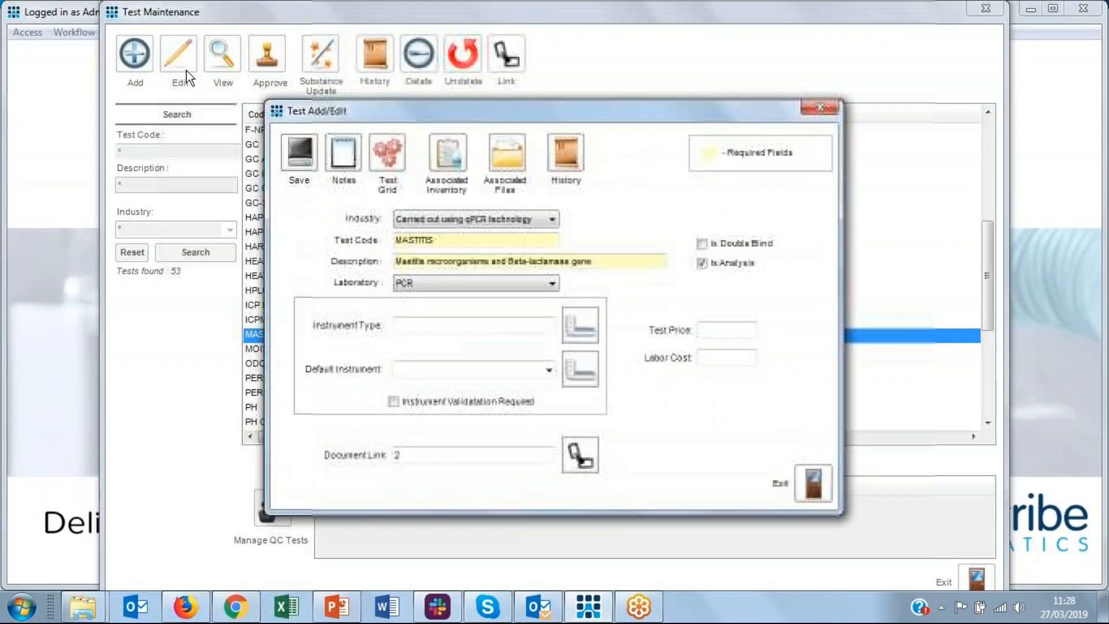
- Review the MASTITIS test's result grid of bacterial findings, then close the grid and test details
left_click(387, 160)
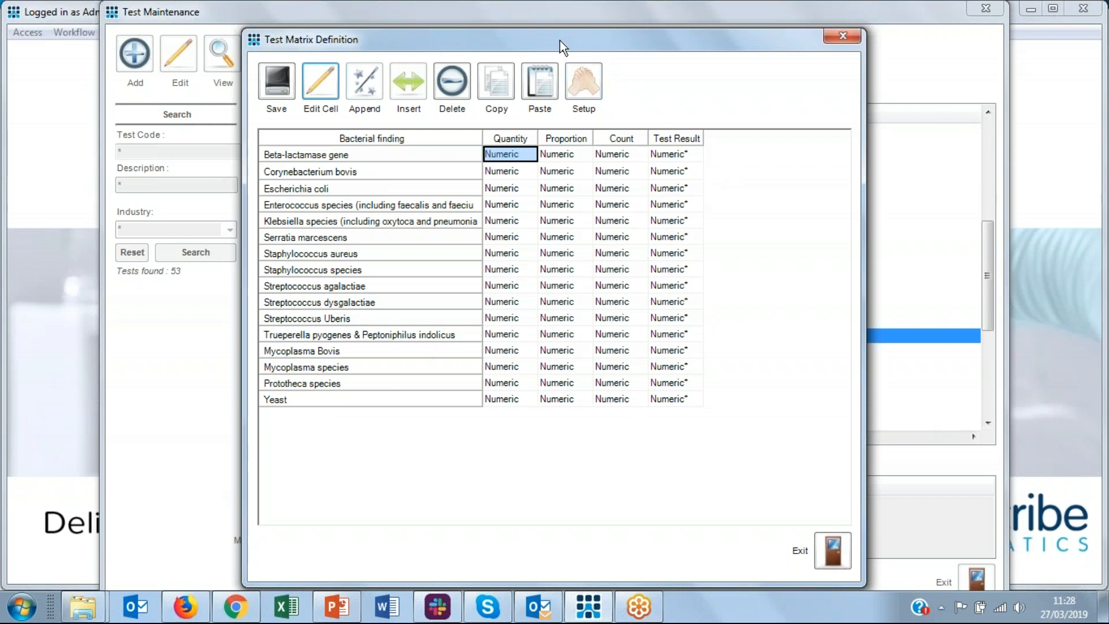
left_click_drag(560, 41, 560, 55)
left_click(839, 51)
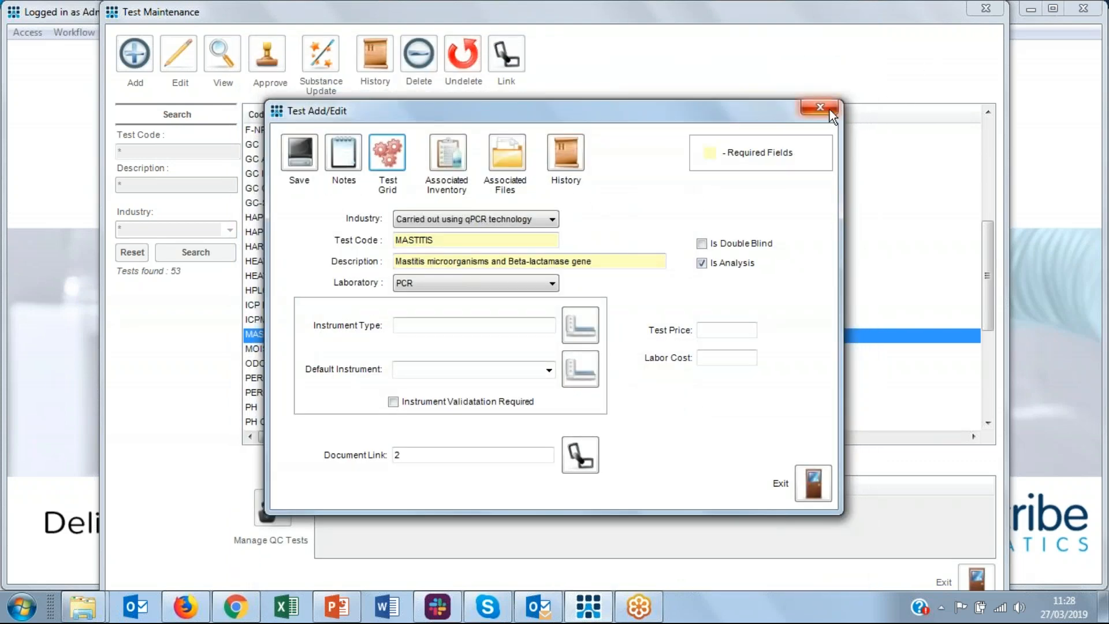
left_click(824, 108)
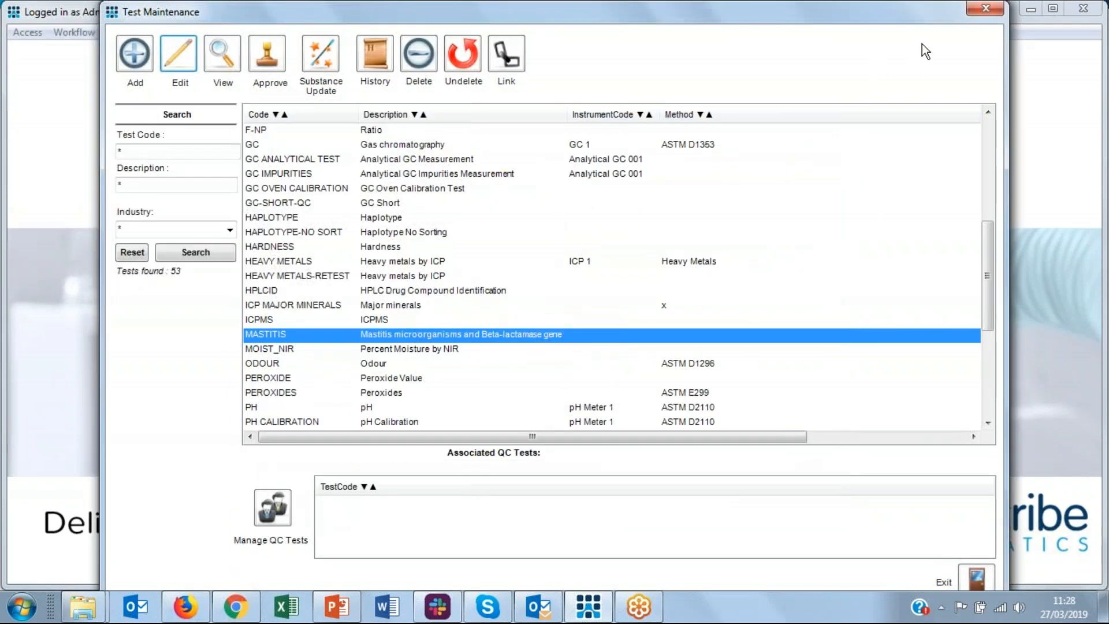
- Start a new sample registration from the workflow using batch 1804001
left_click(984, 12)
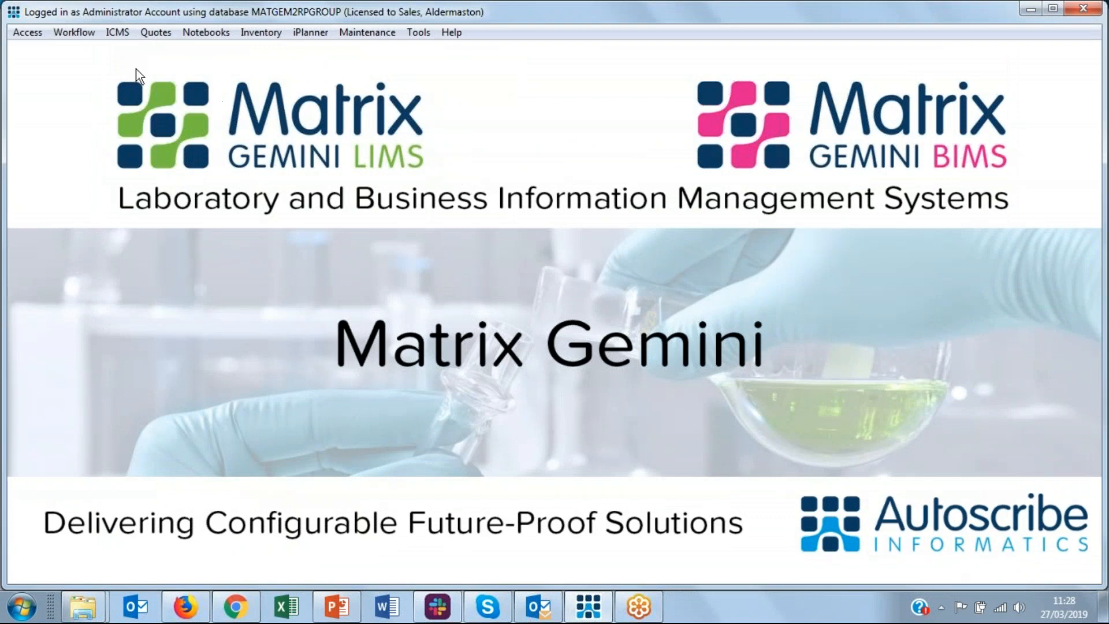
left_click(73, 32)
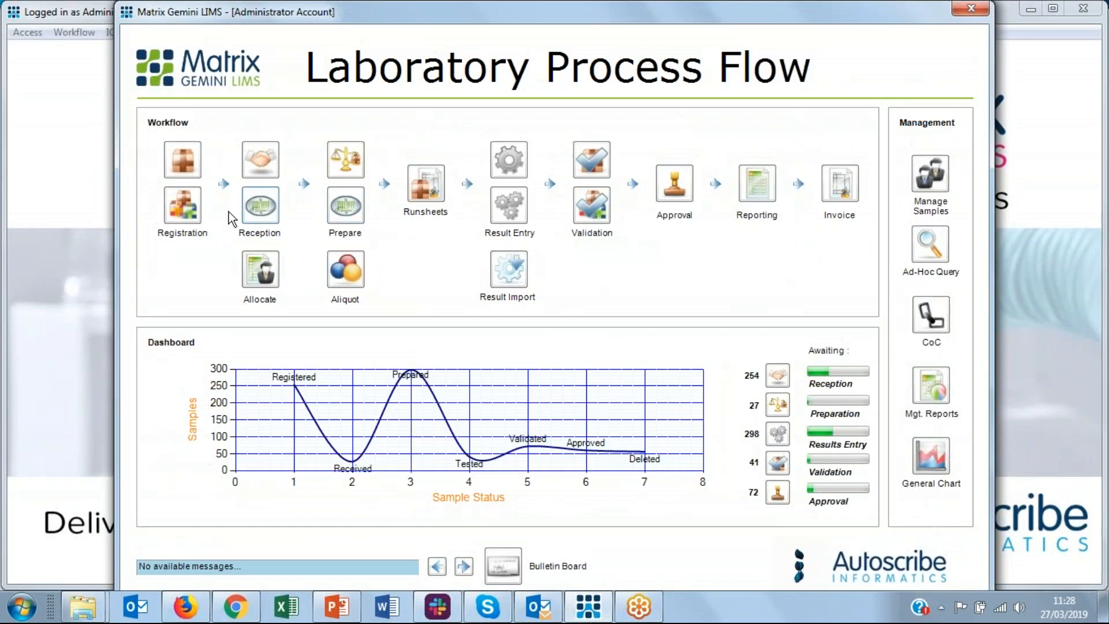
left_click(184, 159)
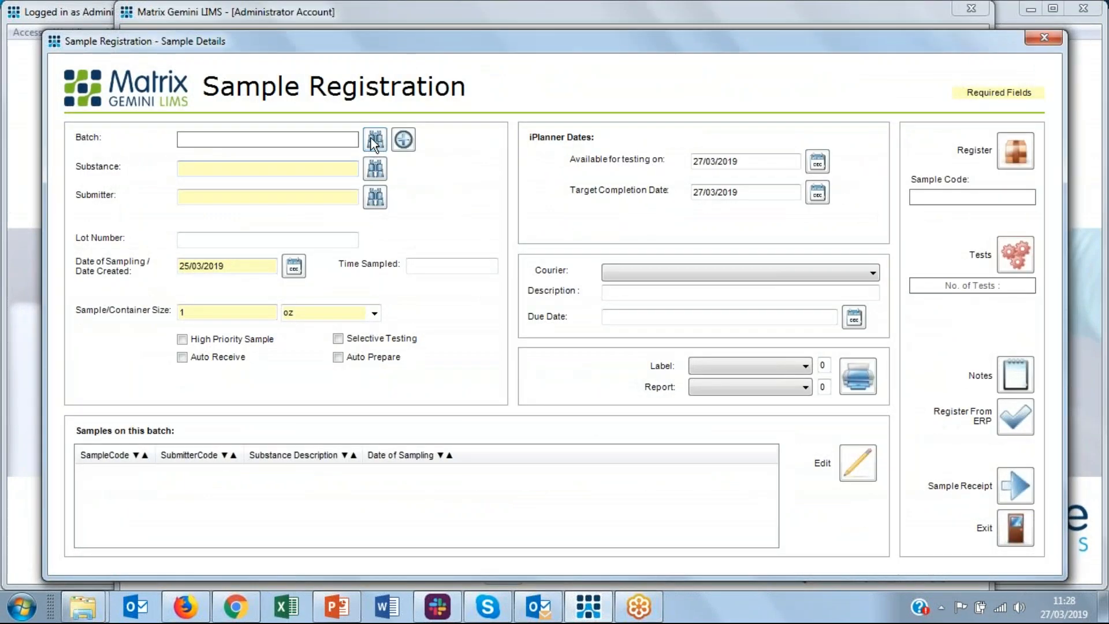
left_click(373, 141)
left_click(313, 138)
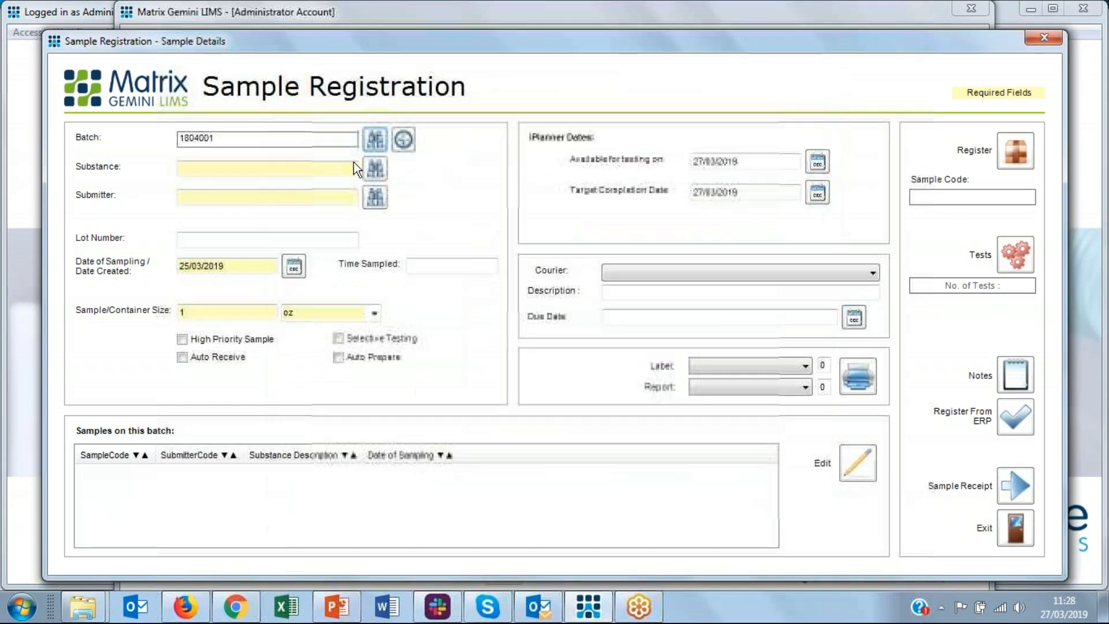
- Set the substance to PCR TESTS and the submitter to 90001-A1
left_click(373, 171)
scroll(484, 289, "down", 3)
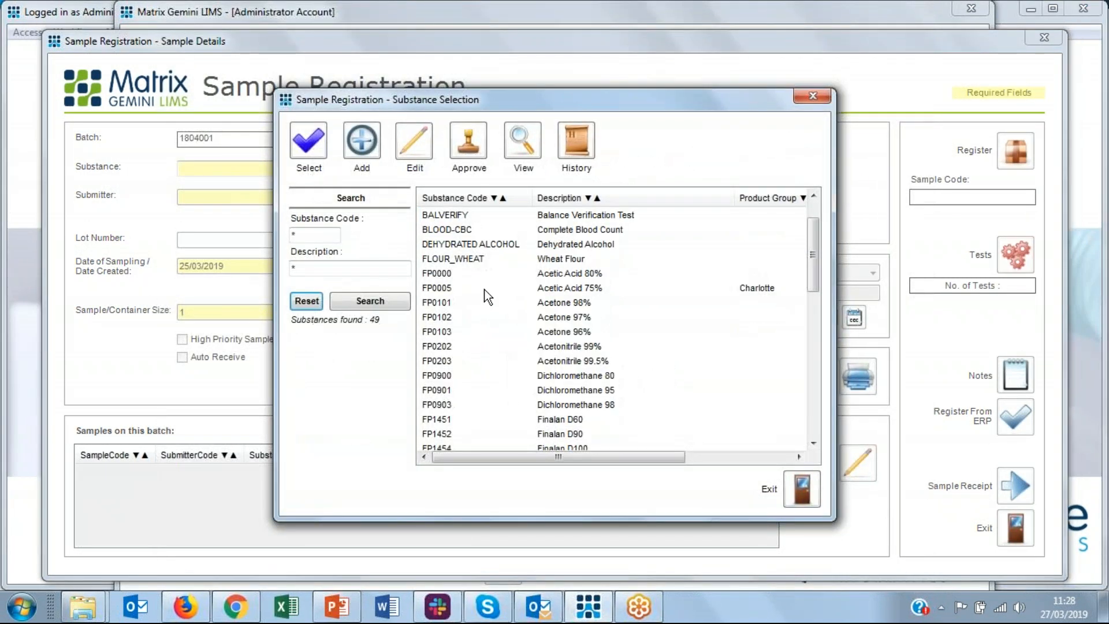
scroll(484, 291, "down", 5)
scroll(484, 291, "down", 5)
scroll(484, 291, "down", 3)
scroll(484, 291, "down", 3)
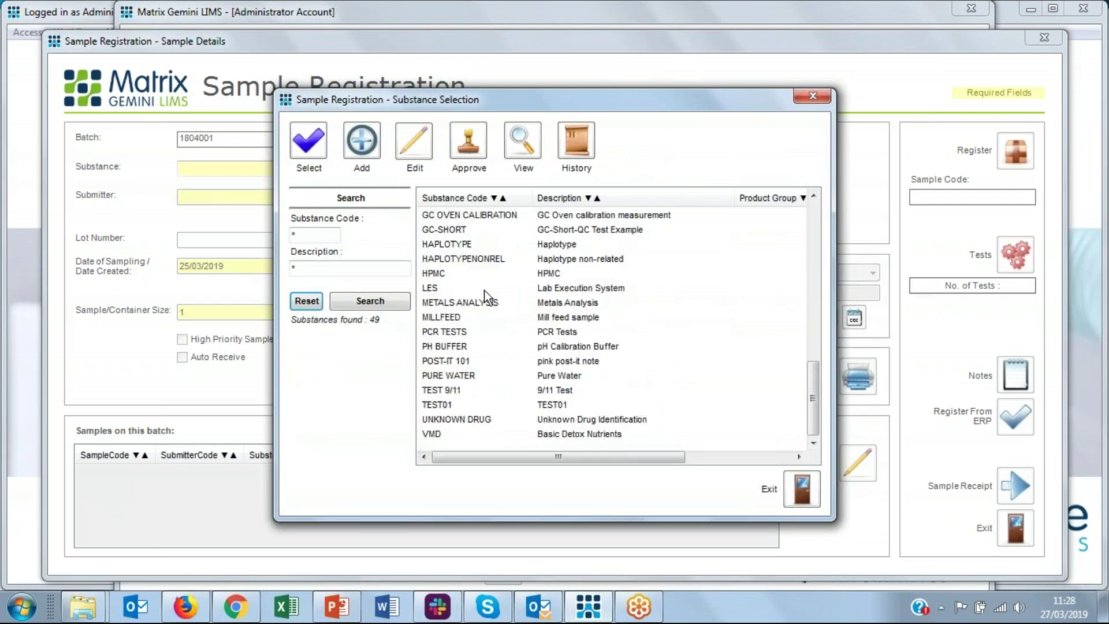
left_click(443, 332)
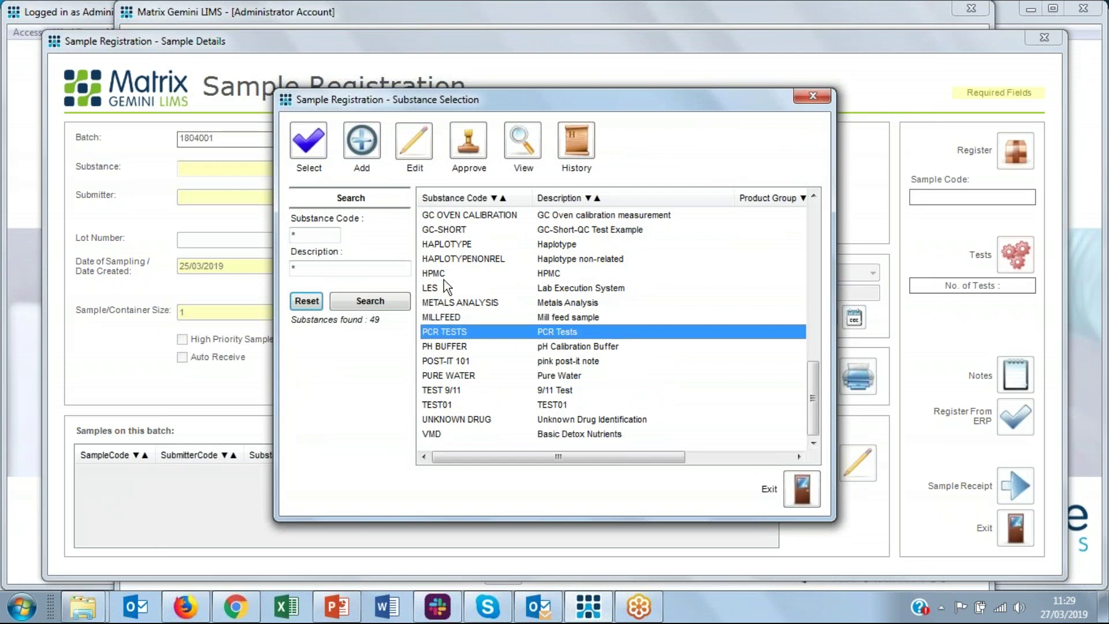
left_click(309, 148)
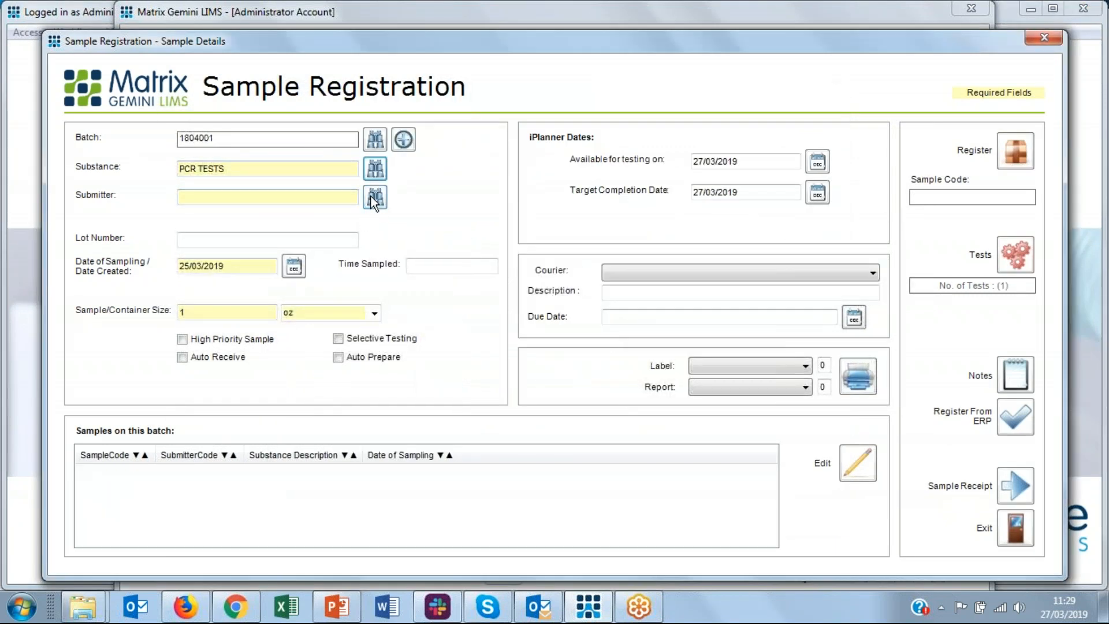
left_click(374, 198)
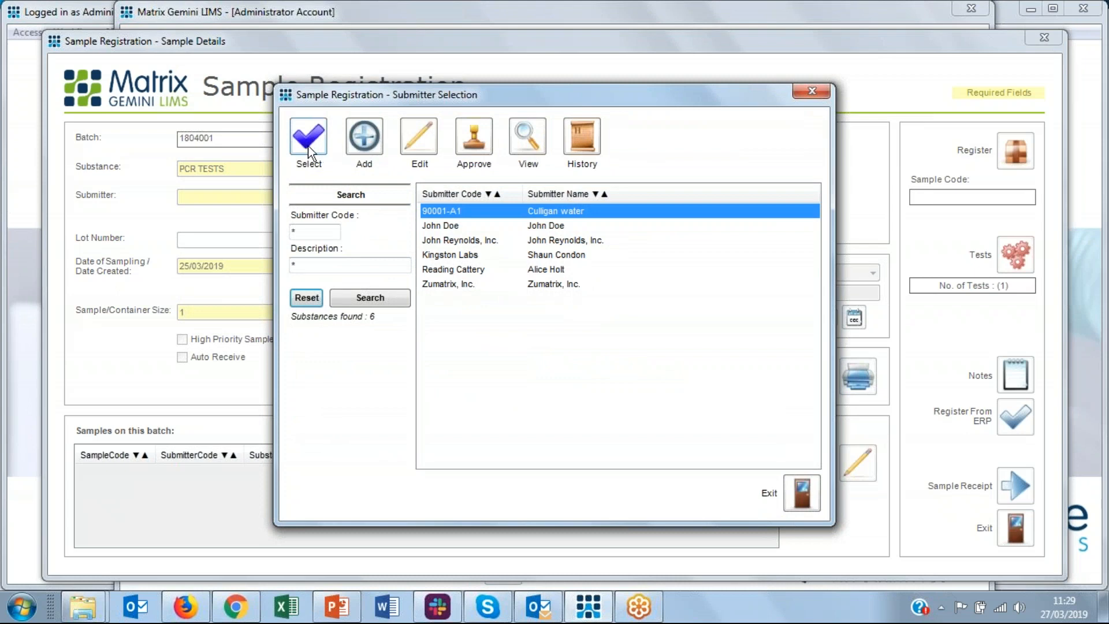
left_click(305, 145)
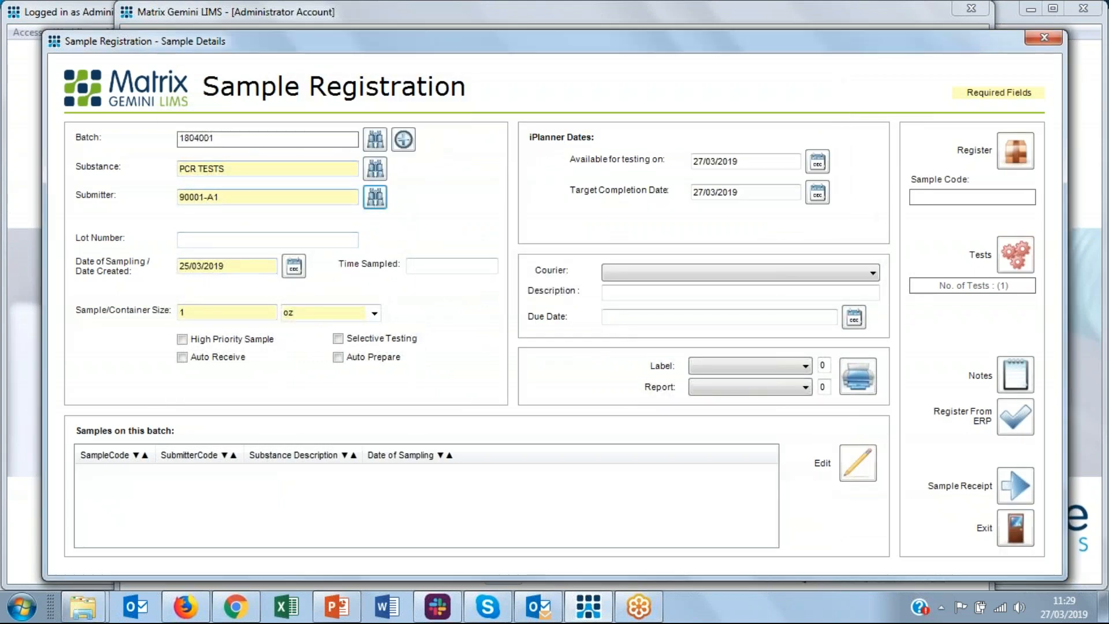
left_click_drag(227, 198, 174, 200)
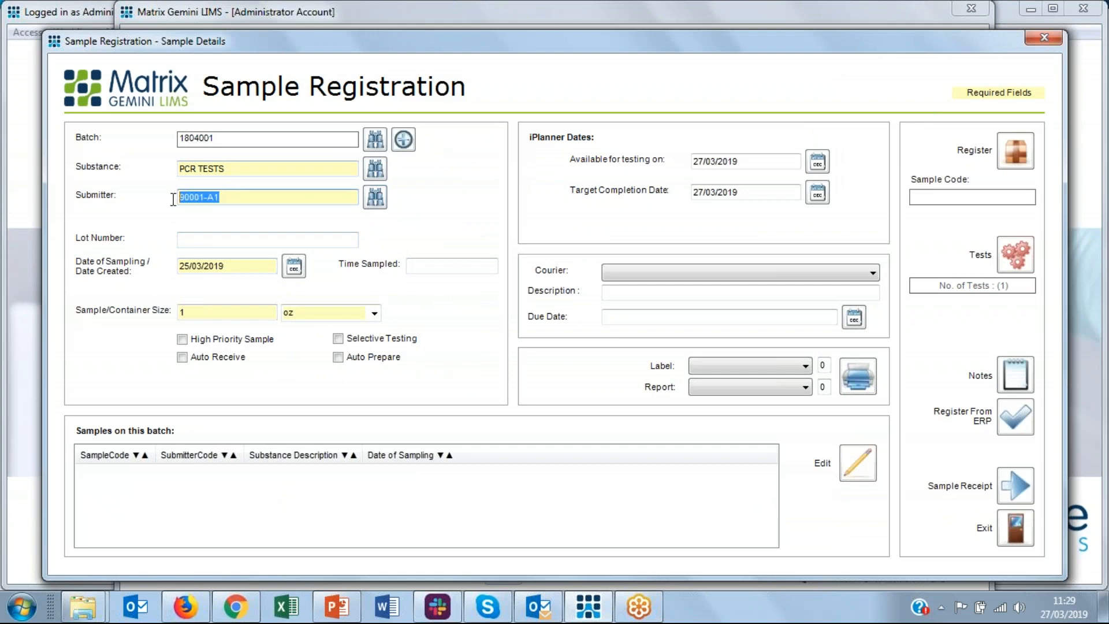
- Enable Auto Receive and Auto Prepare and register the sample as 1903-0029
left_click(220, 358)
left_click(338, 357)
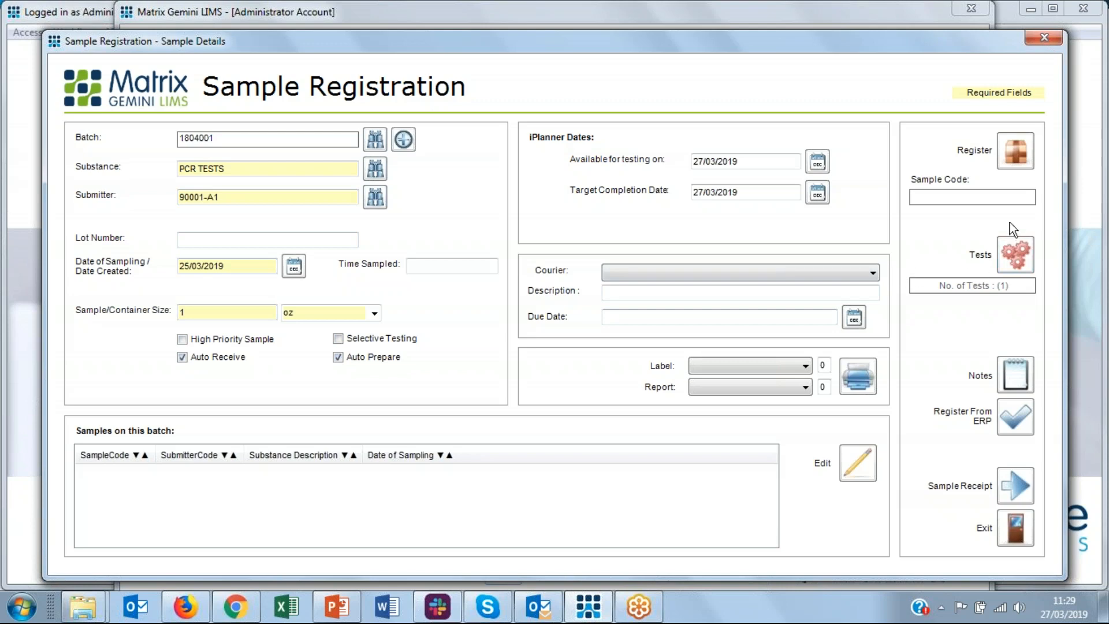
left_click(1015, 160)
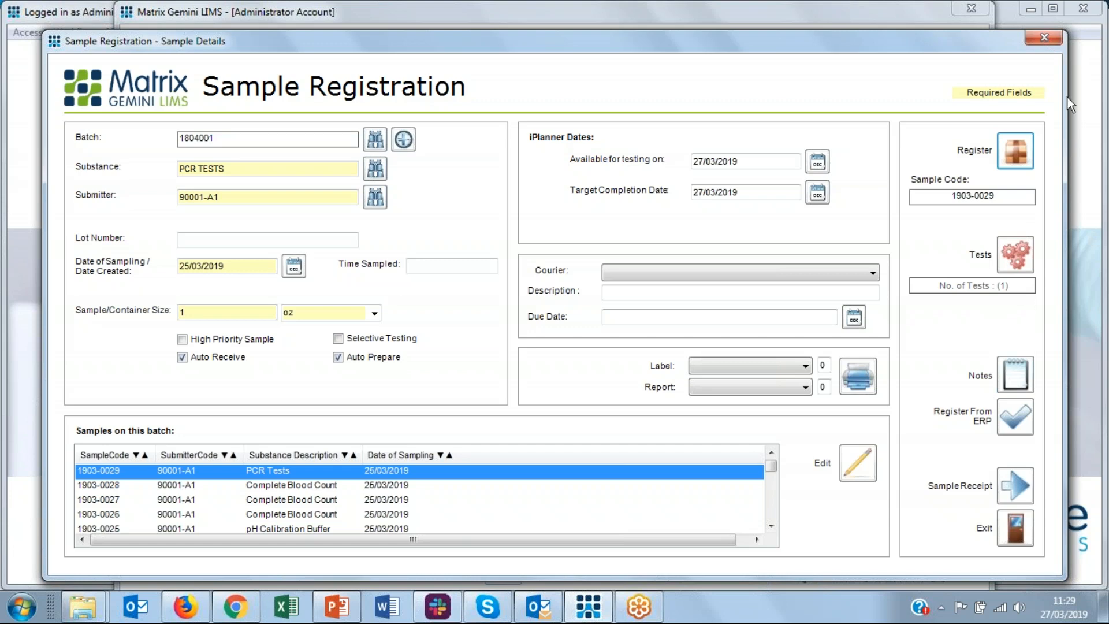
- Check sample 1903-0029's empty MASTITIS result grid in Result Entry, then exit it
left_click(1046, 37)
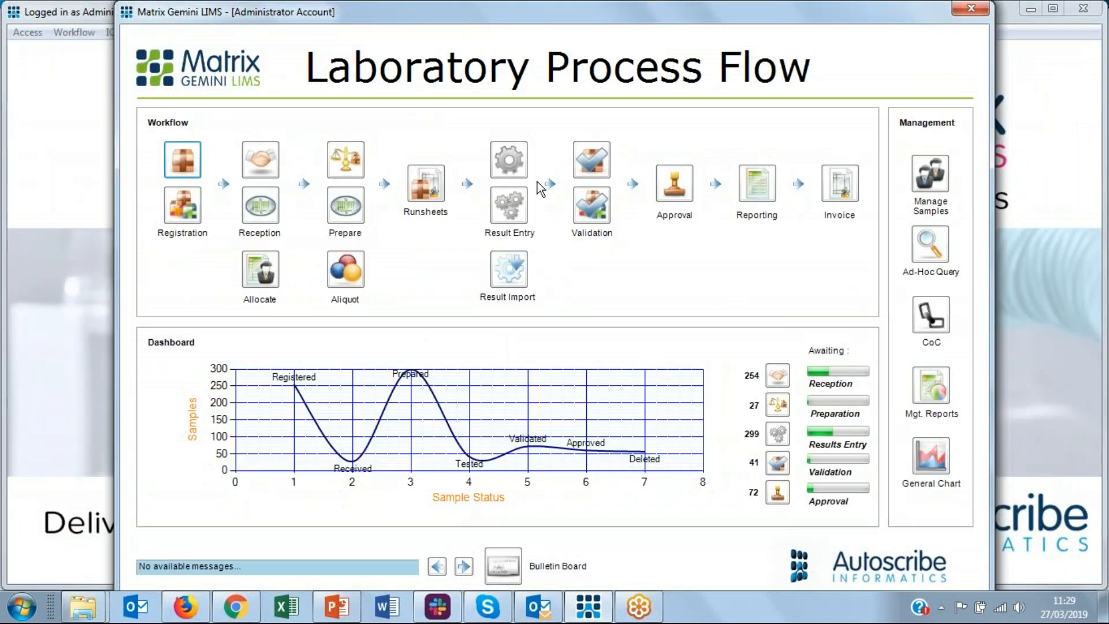
left_click(512, 163)
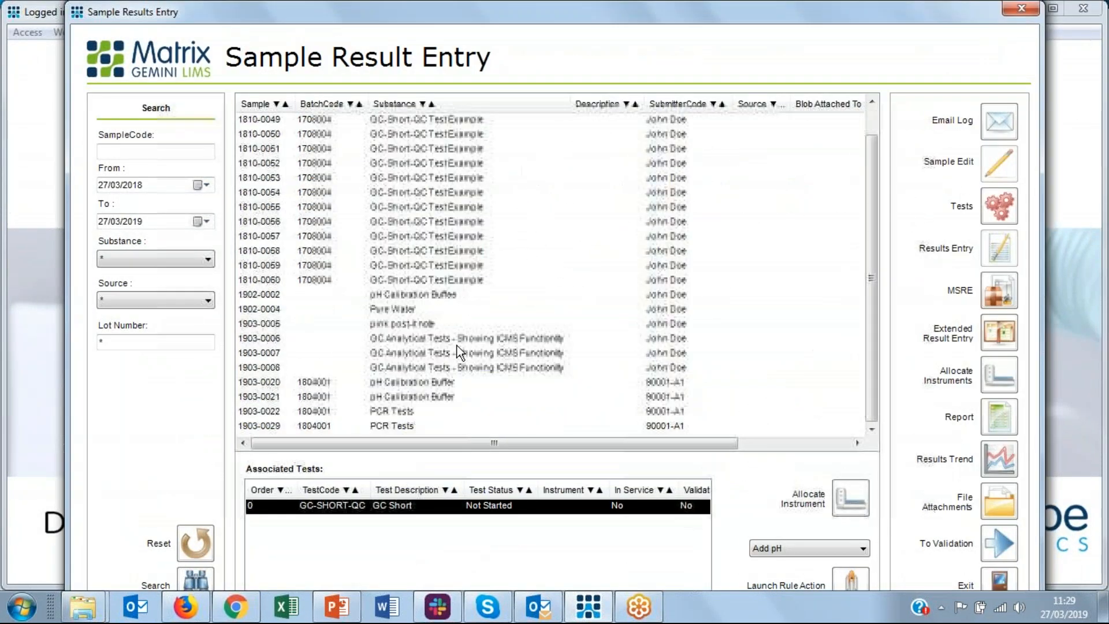
left_click(368, 426)
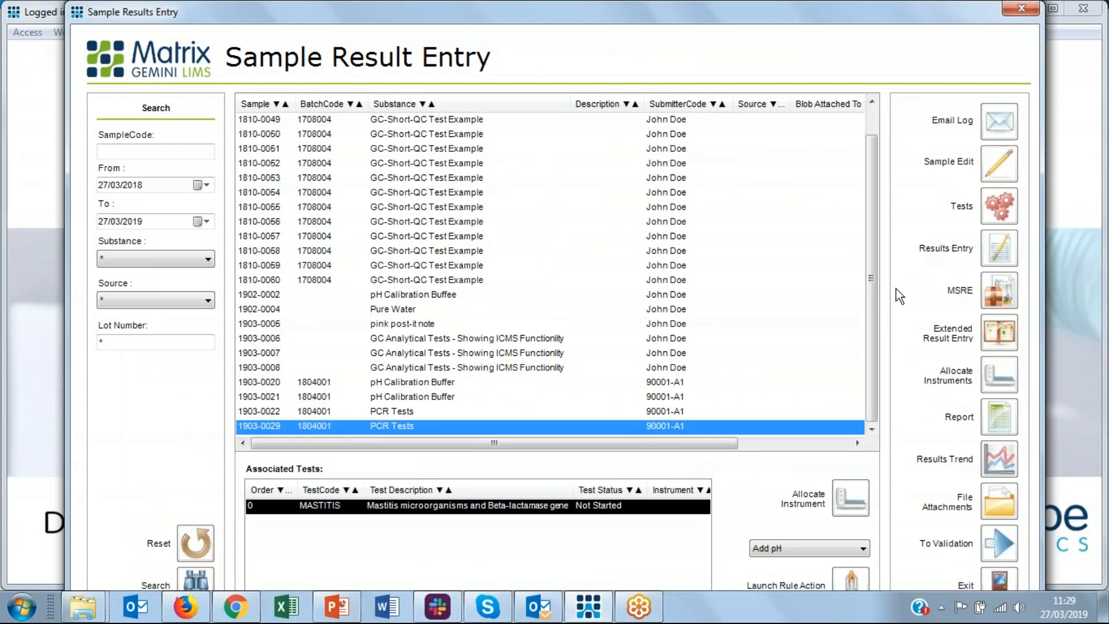
left_click(991, 252)
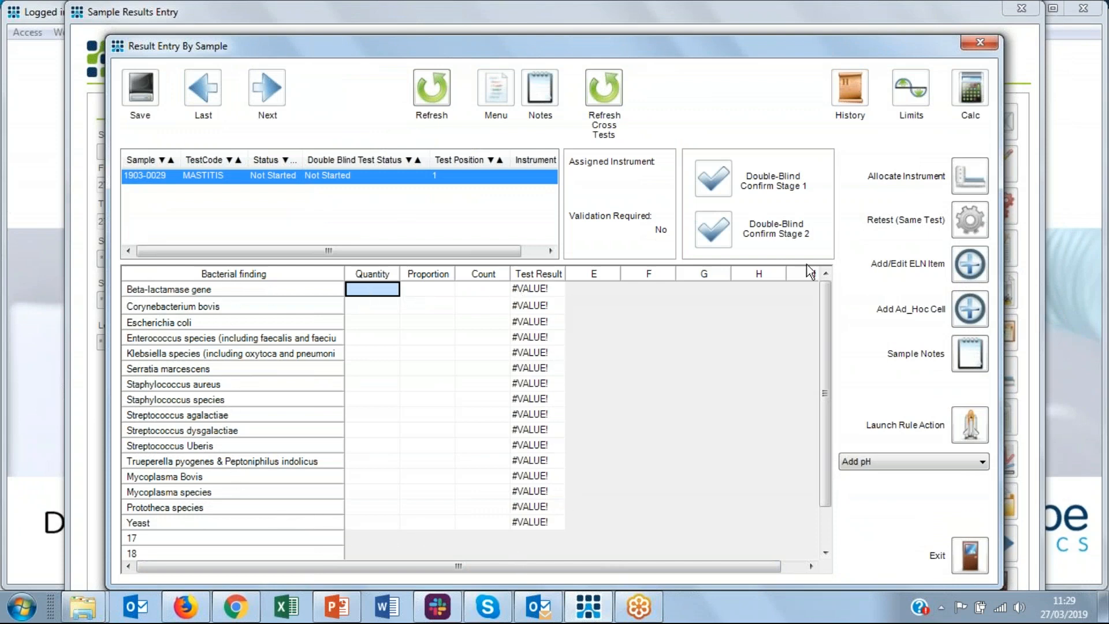
left_click(972, 41)
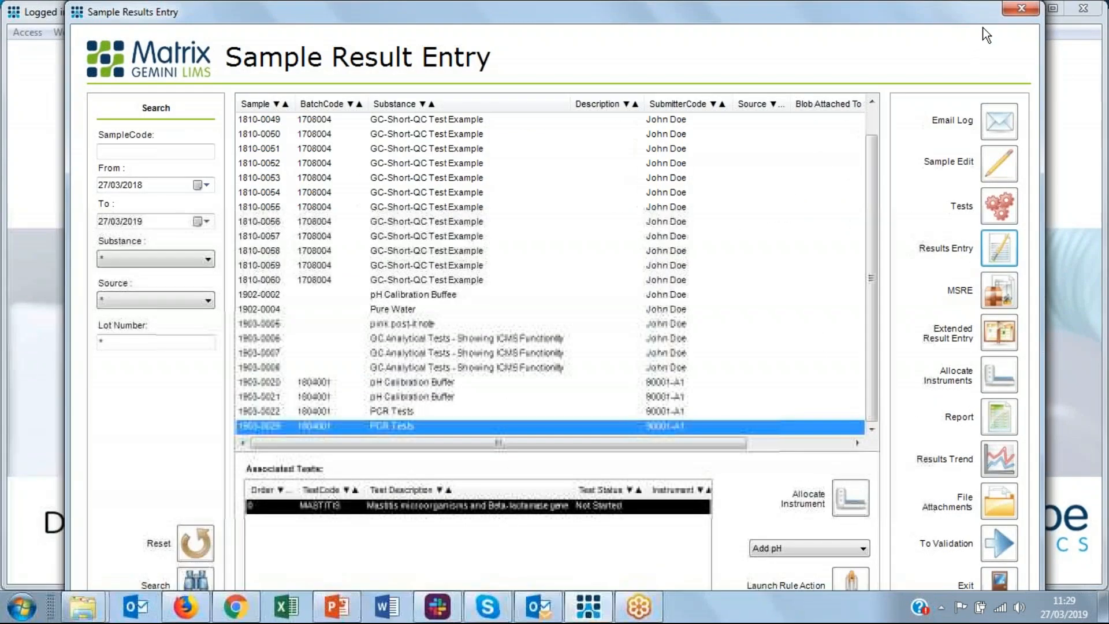
- Switch to the PCR Mastitus Example folder and bring up the options for PCR Mastitus.csv
left_click(1021, 10)
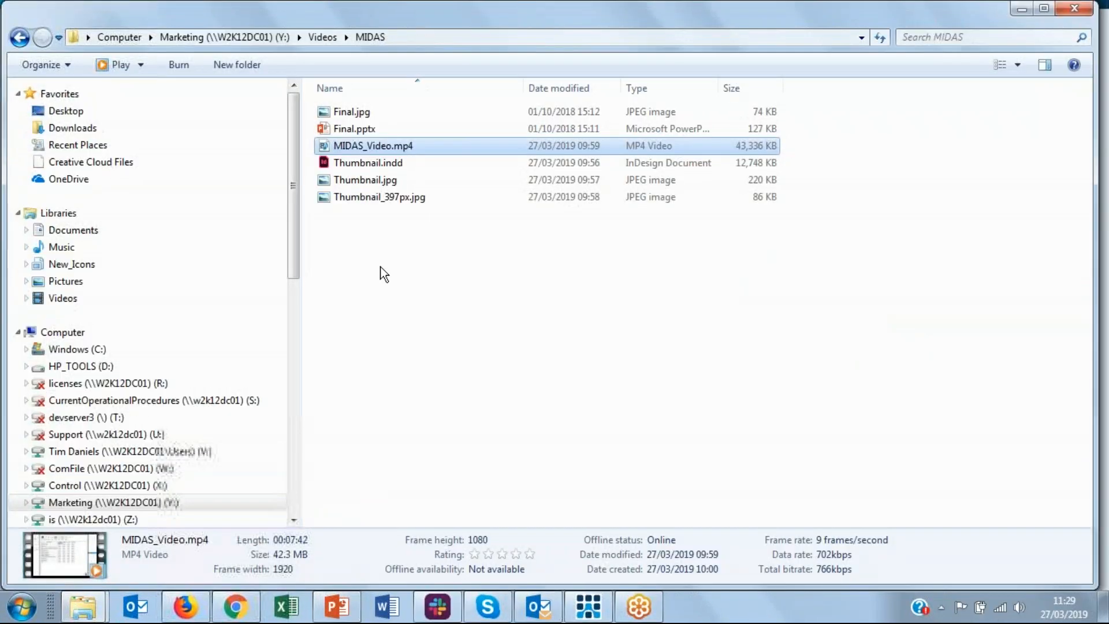
left_click(1024, 13)
mouse_move(82, 608)
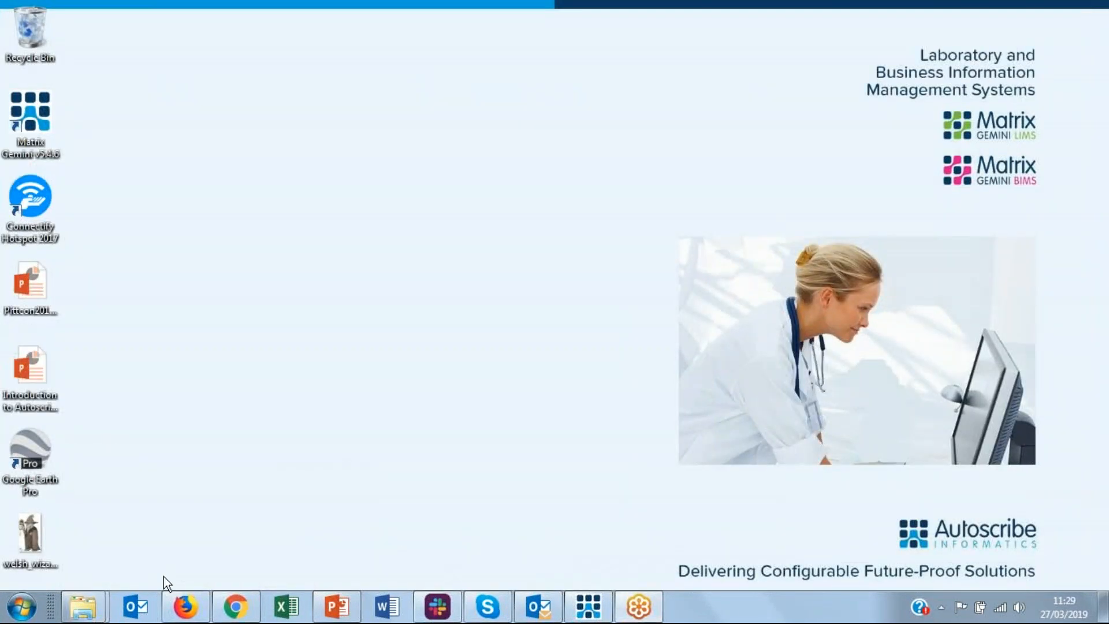
left_click(226, 561)
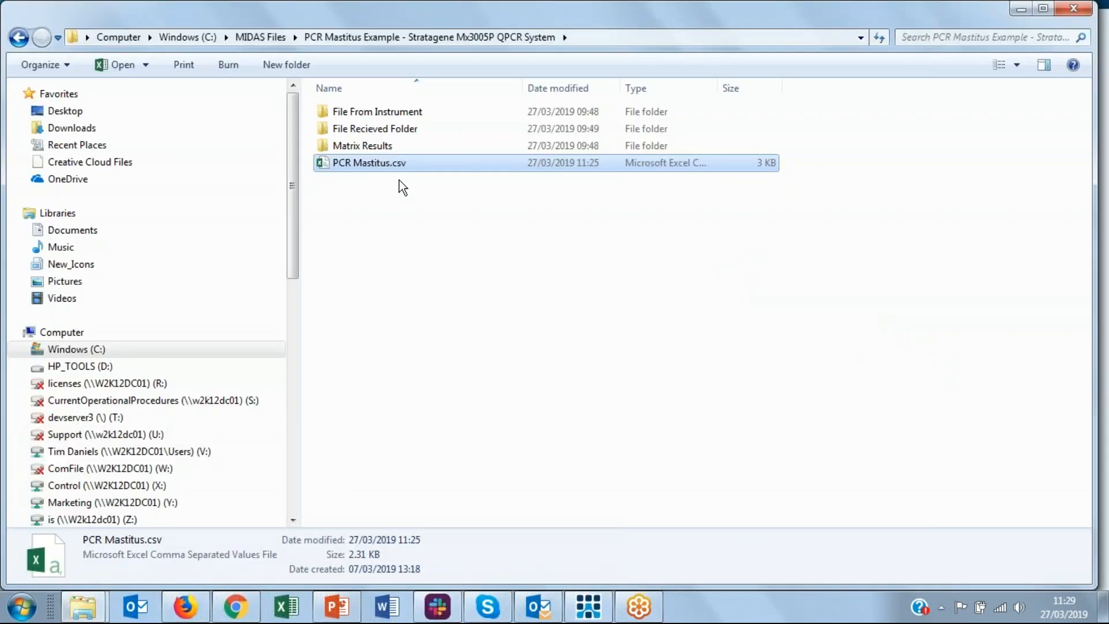
right_click(382, 166)
- View PCR Mastitus.csv in Notepad++ and highlight sample 1903-0029's result lines 7 to 18
left_click(457, 267)
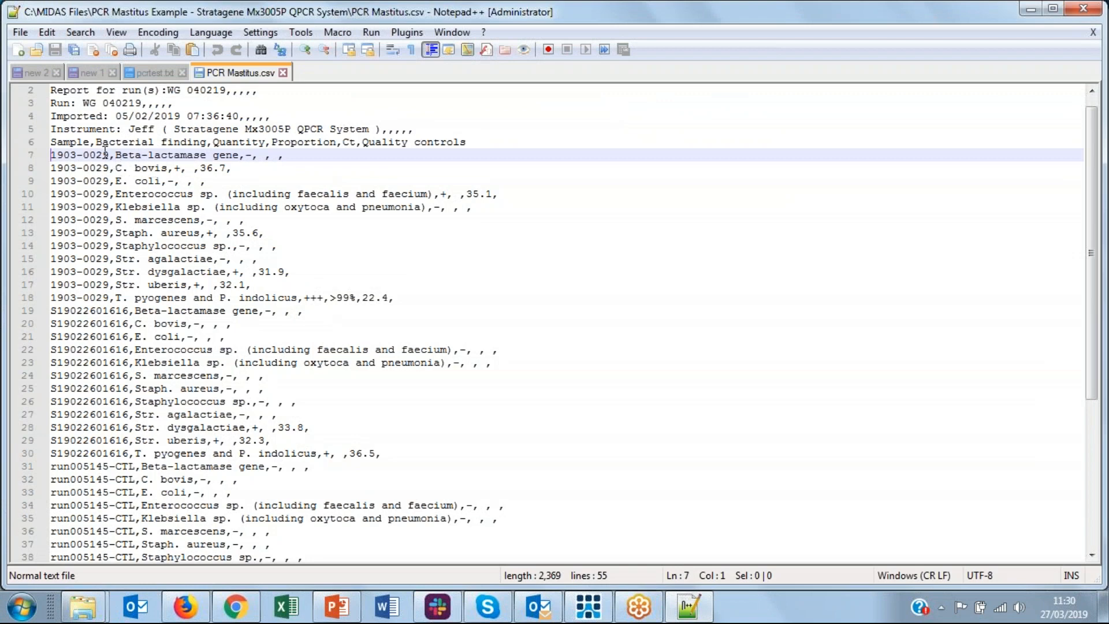
mouse_move(51, 91)
left_mouse_down()
mouse_move(486, 452)
mouse_move(499, 533)
left_mouse_up()
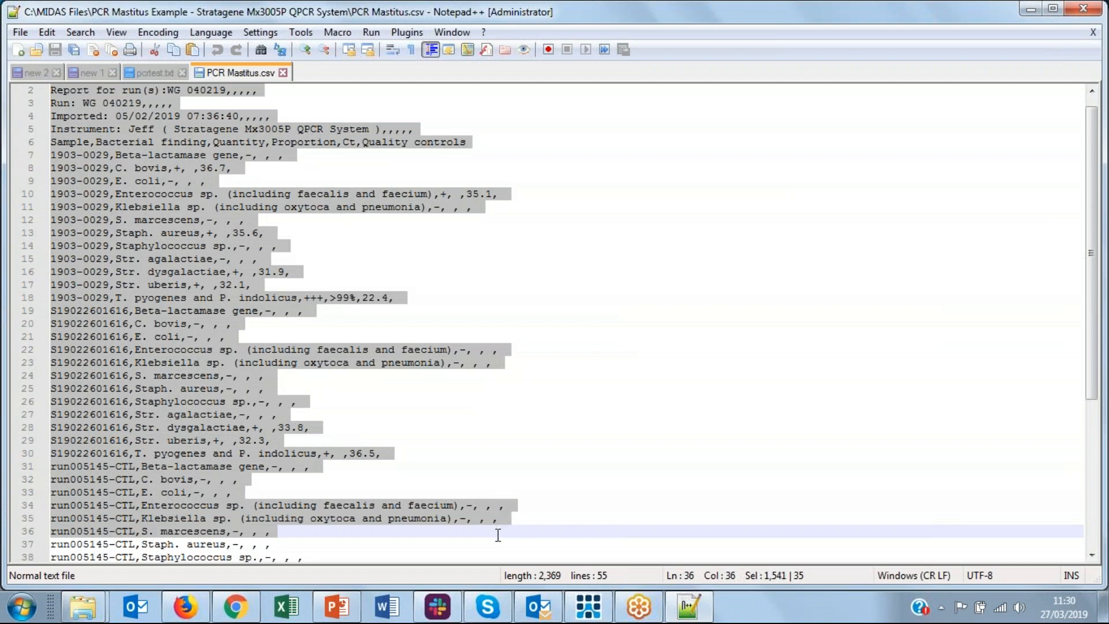
left_click(516, 473)
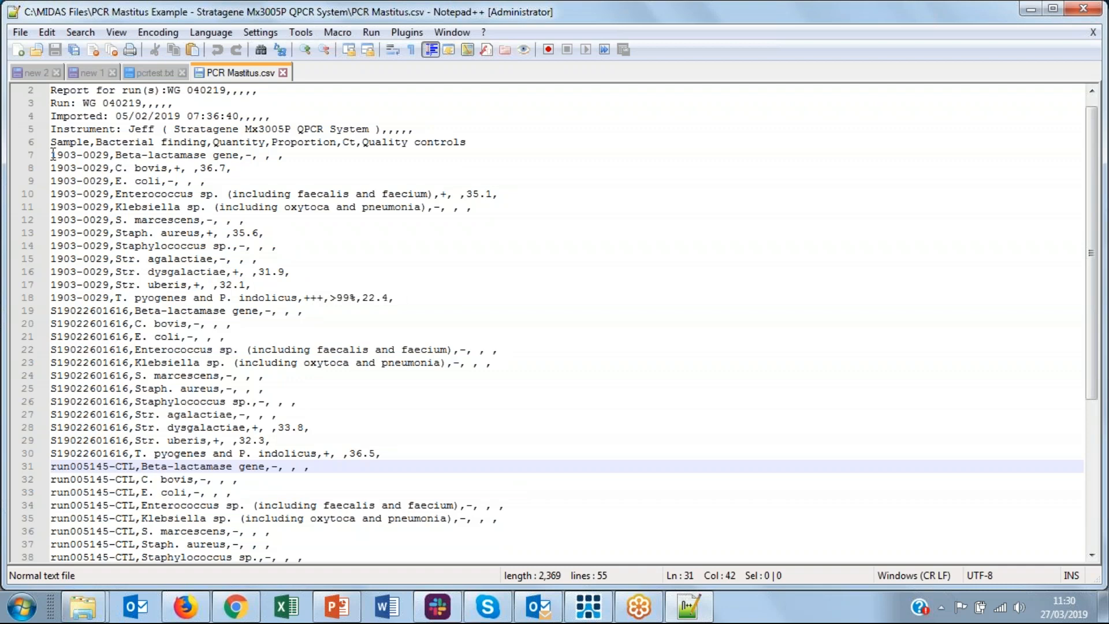
left_click_drag(51, 154, 525, 307)
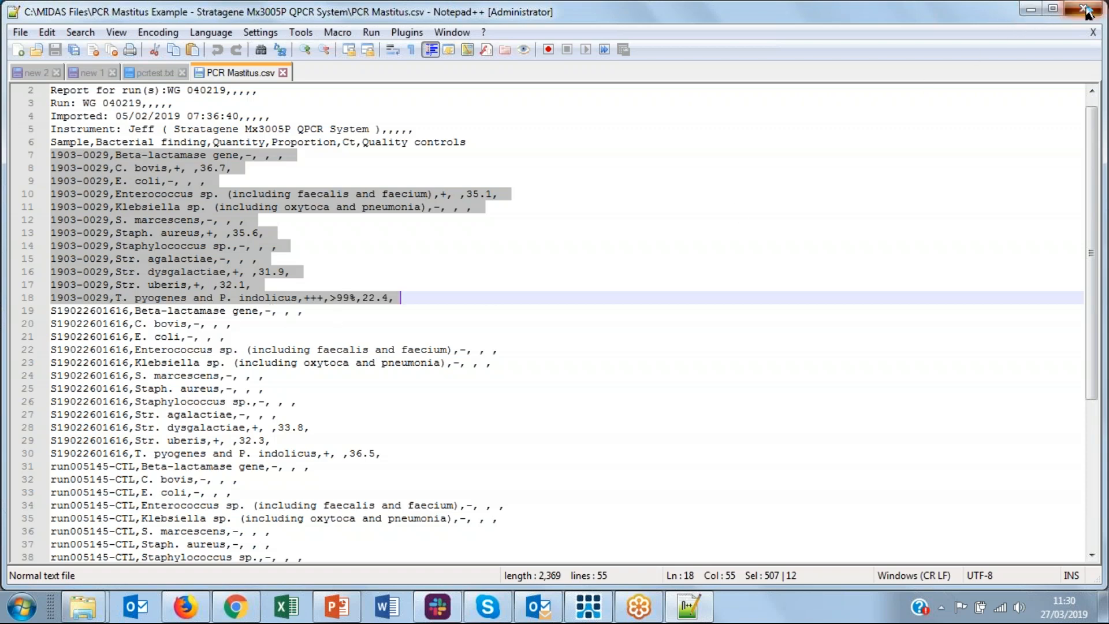
- Browse the File From Instrument folder, then navigate into the Matrix Results folder
left_click(1038, 14)
left_click(370, 163)
left_click(323, 162)
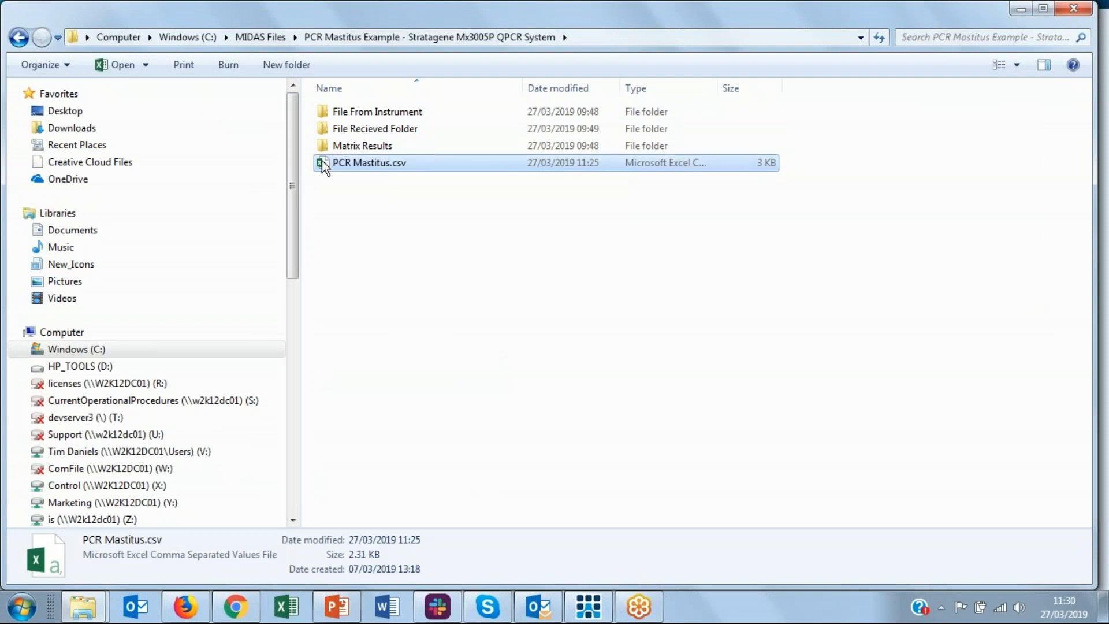
double_click(345, 111)
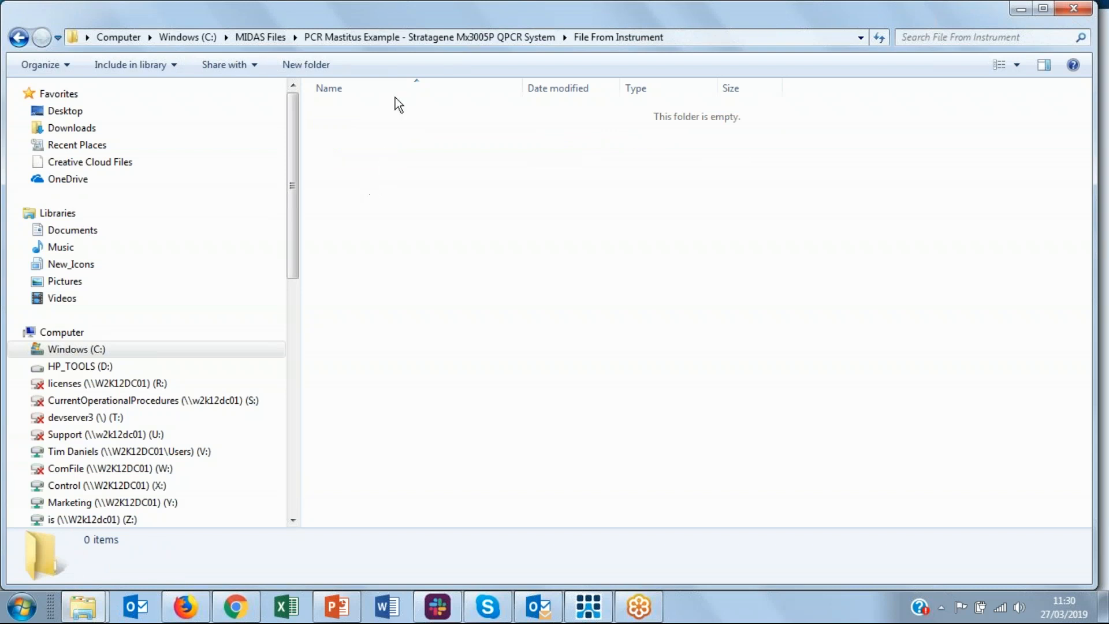
left_click(429, 38)
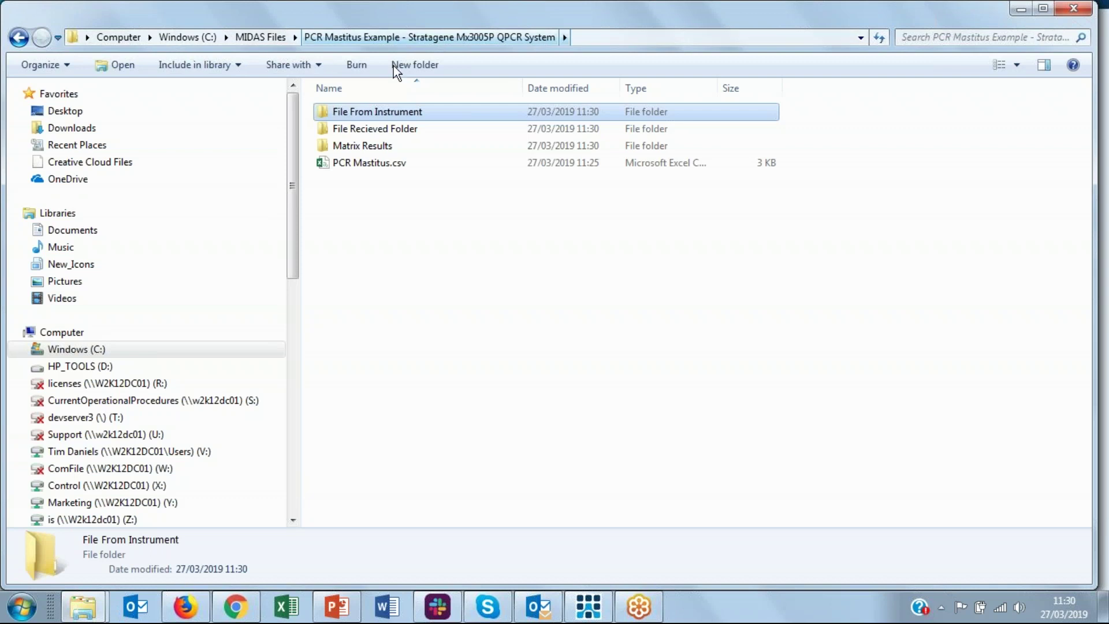
double_click(362, 147)
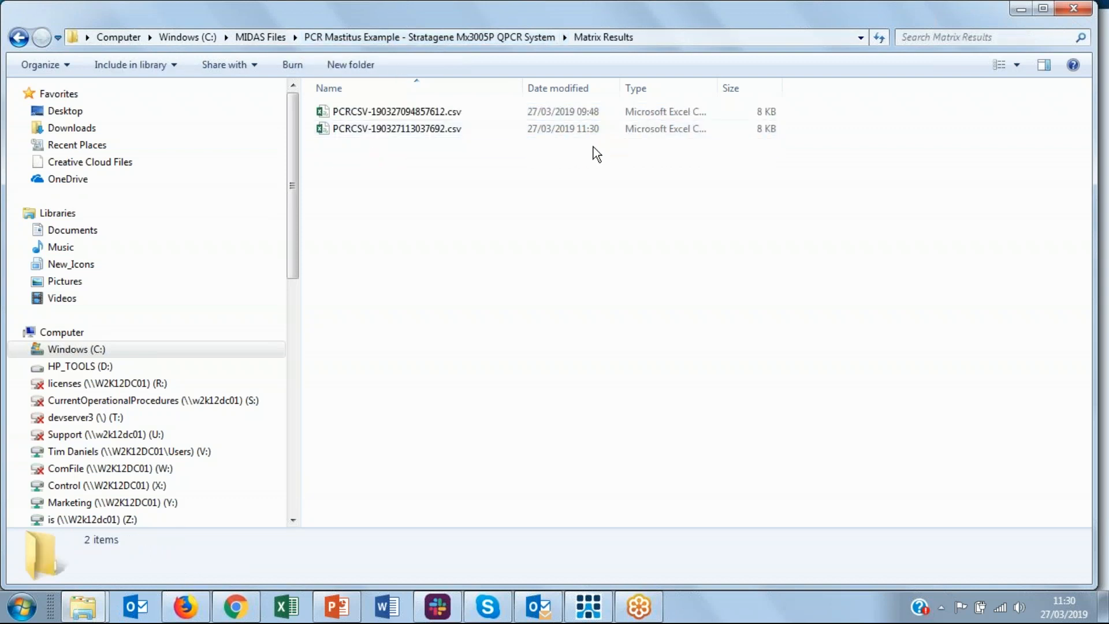
right_click(439, 125)
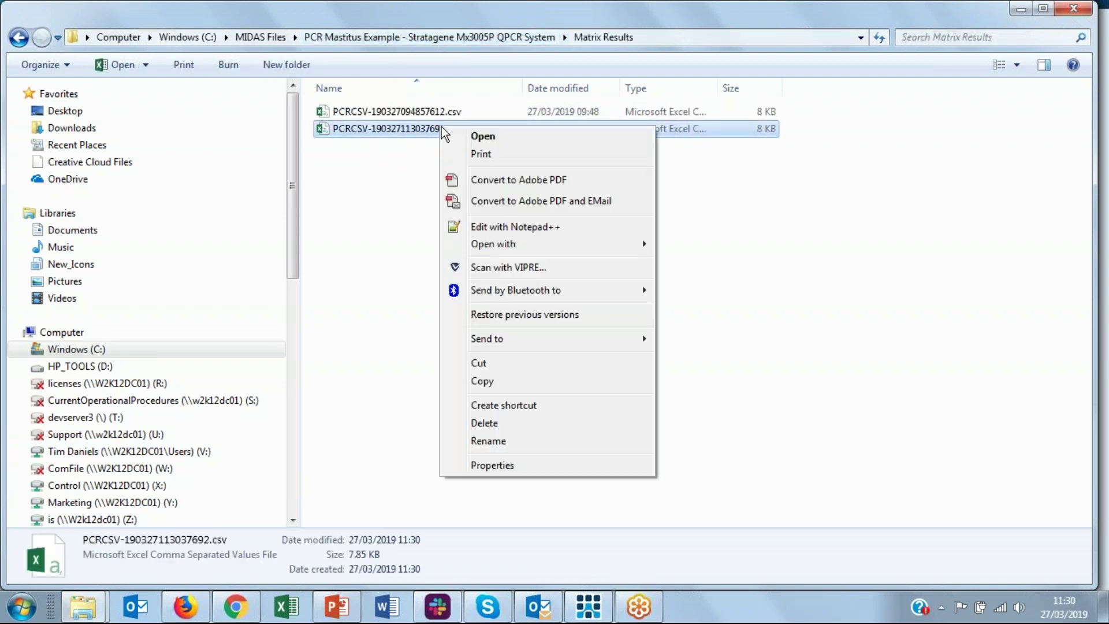
left_click(487, 226)
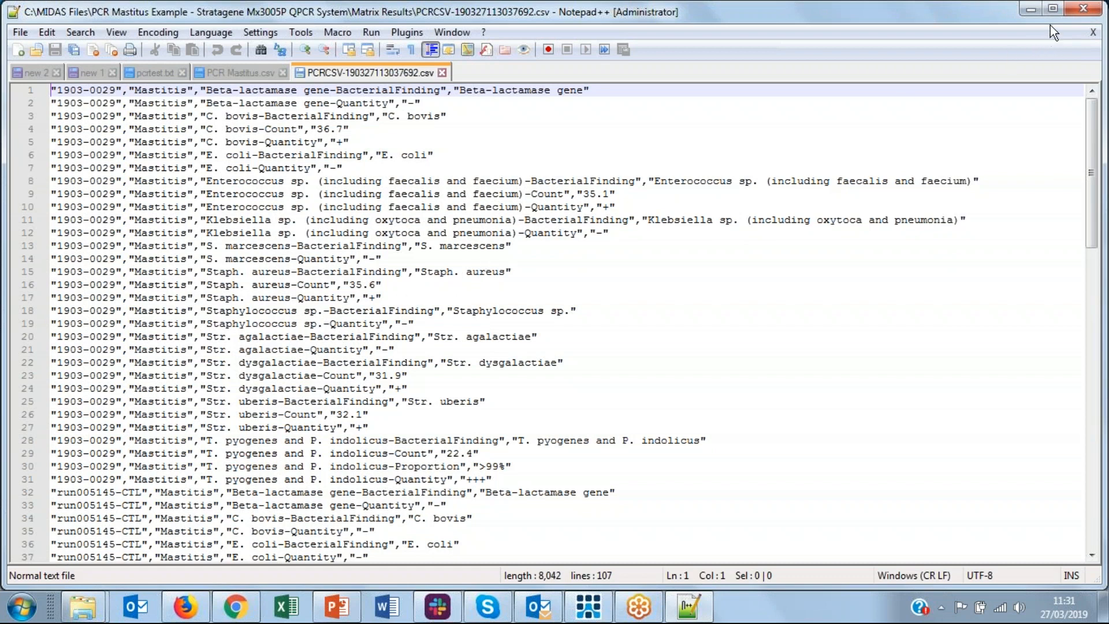
left_click(1088, 12)
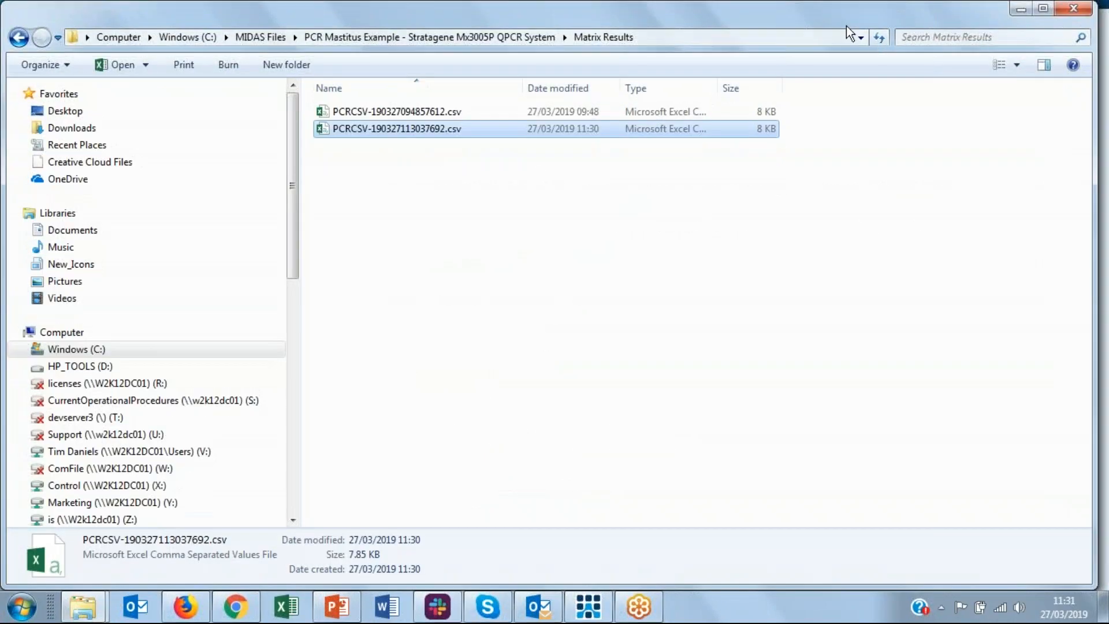
- Minimize the Explorer window and bring Matrix Gemini back to the front
left_click(1017, 11)
left_click(592, 598)
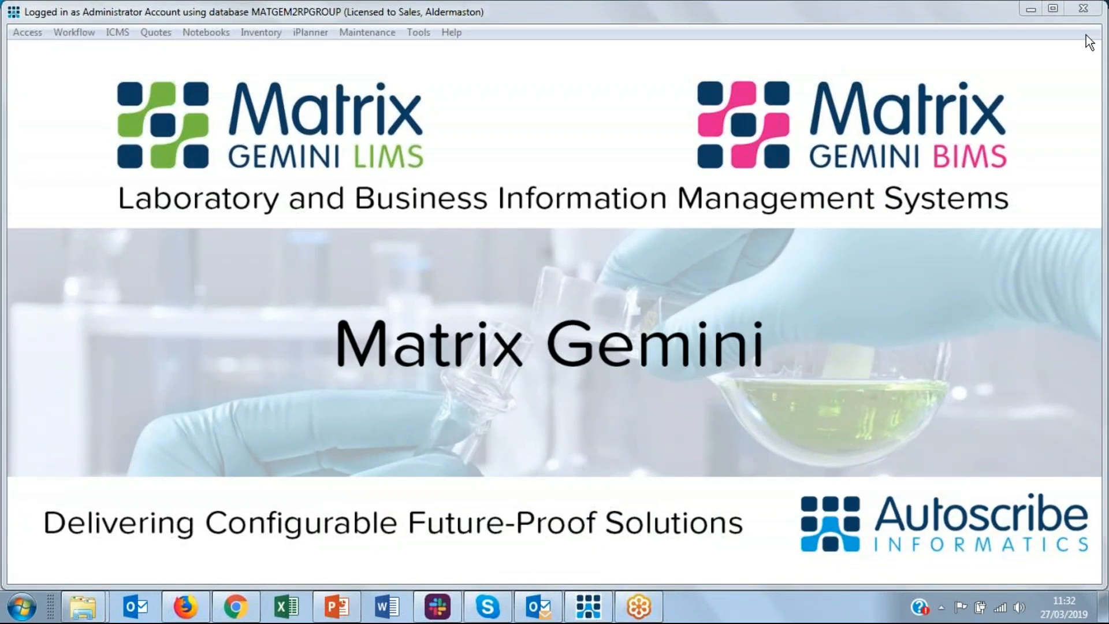
- View sample 1903-0029's imported MASTITIS counts and POS/NEG results in Result Entry
left_click(74, 32)
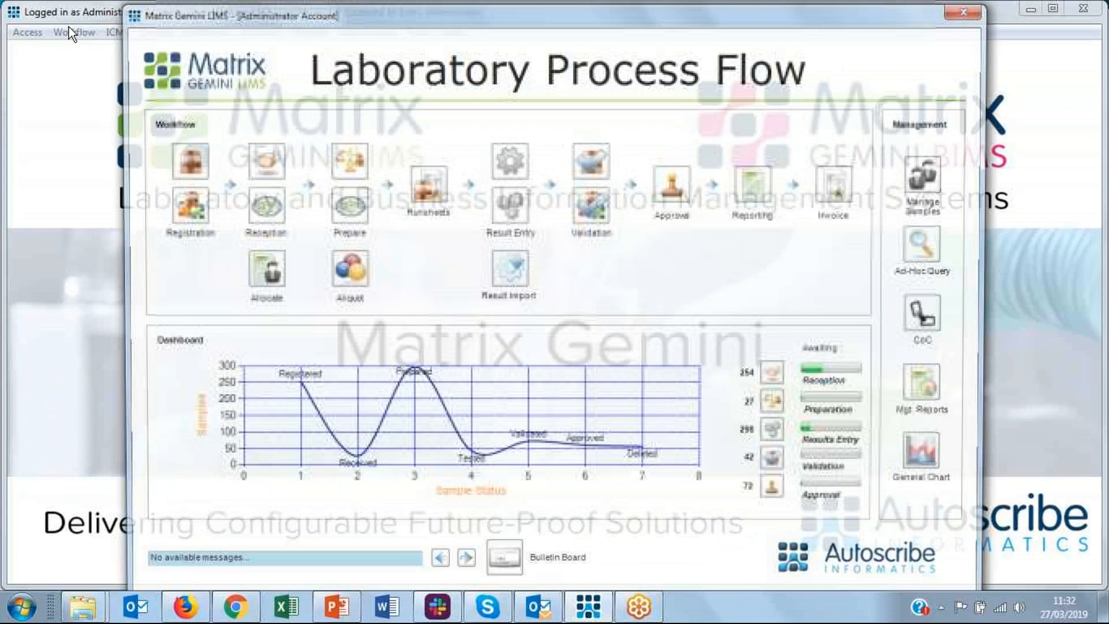
left_click(512, 157)
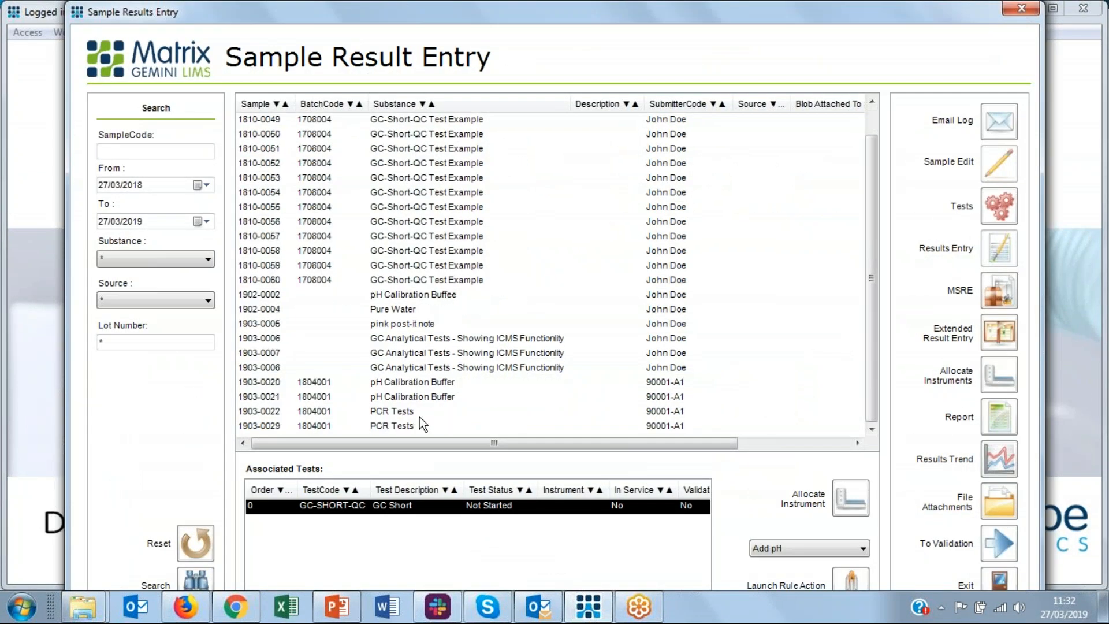
left_click(287, 426)
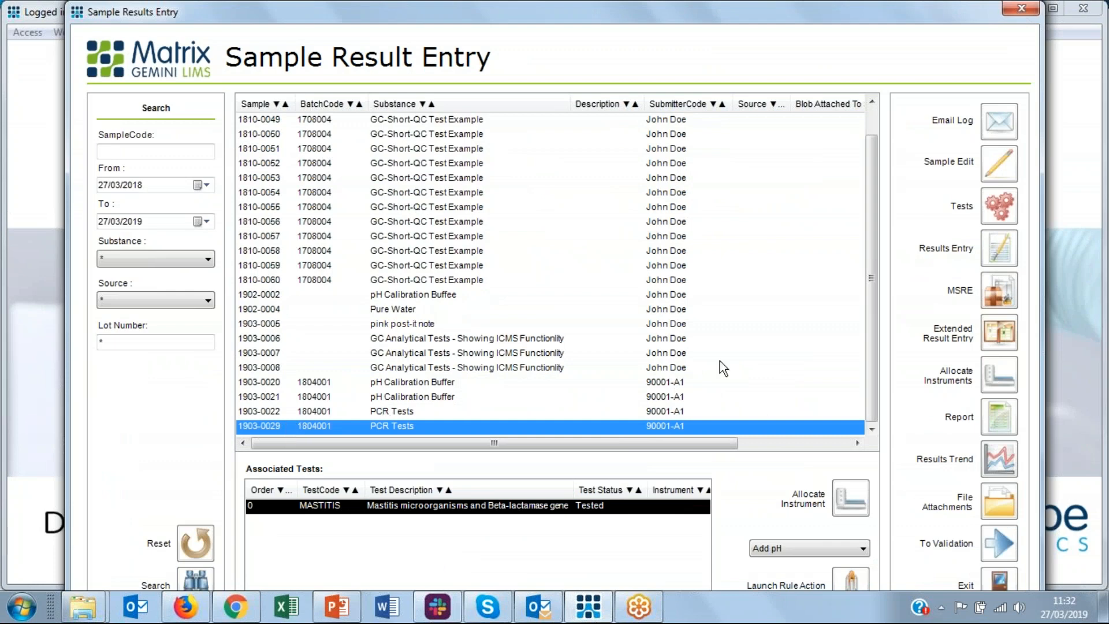
left_click(998, 245)
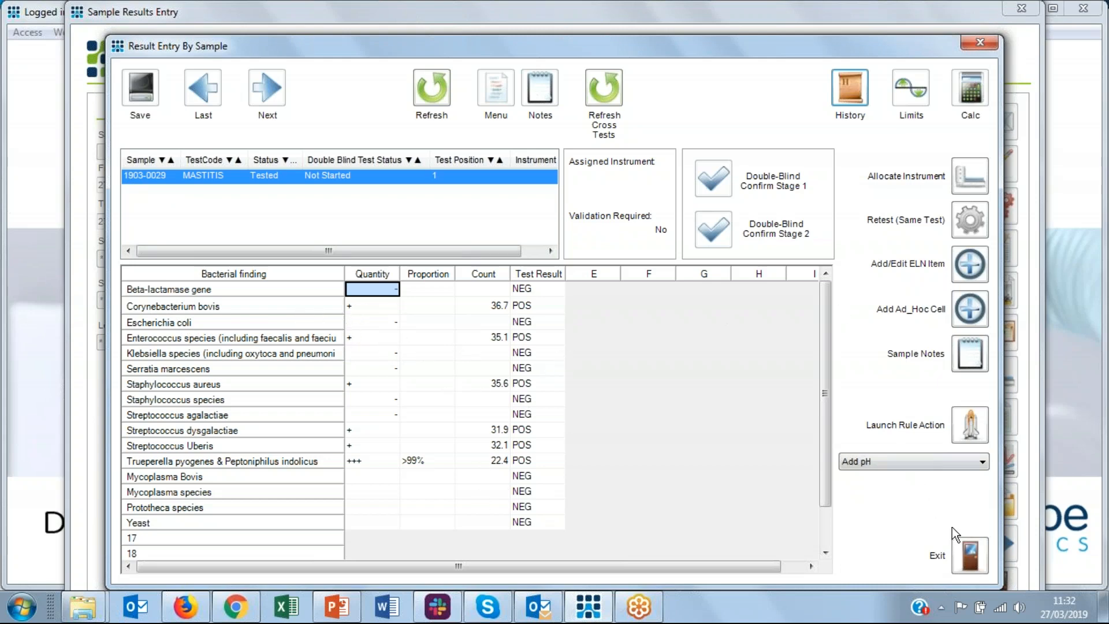
- Validate all MASTITIS test results for sample 1903-0029 from the validation list
left_click(970, 562)
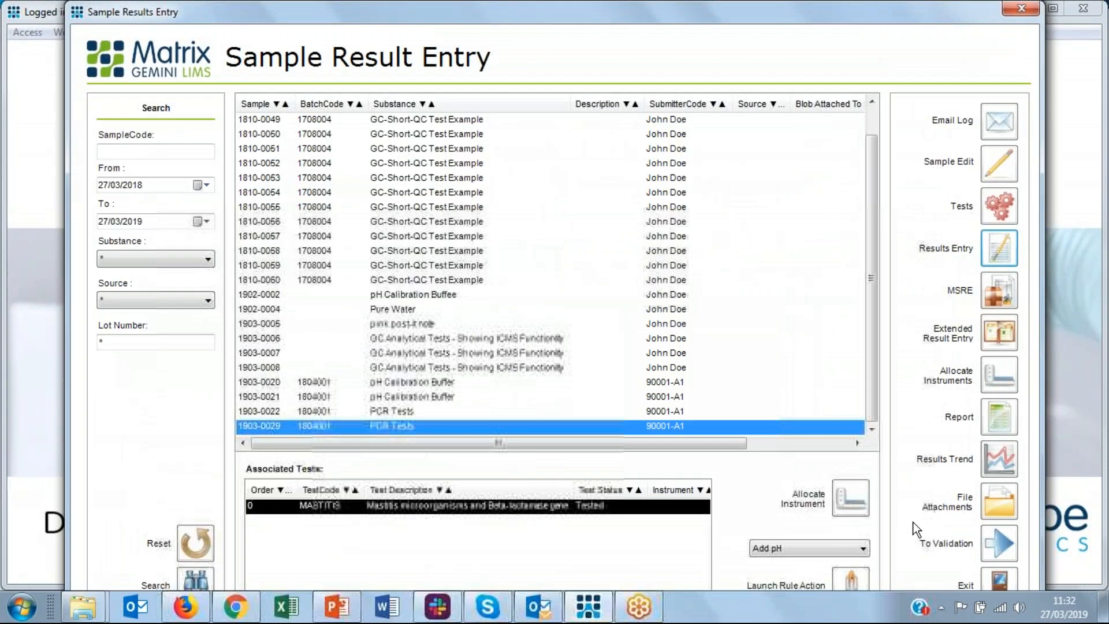
left_click(997, 542)
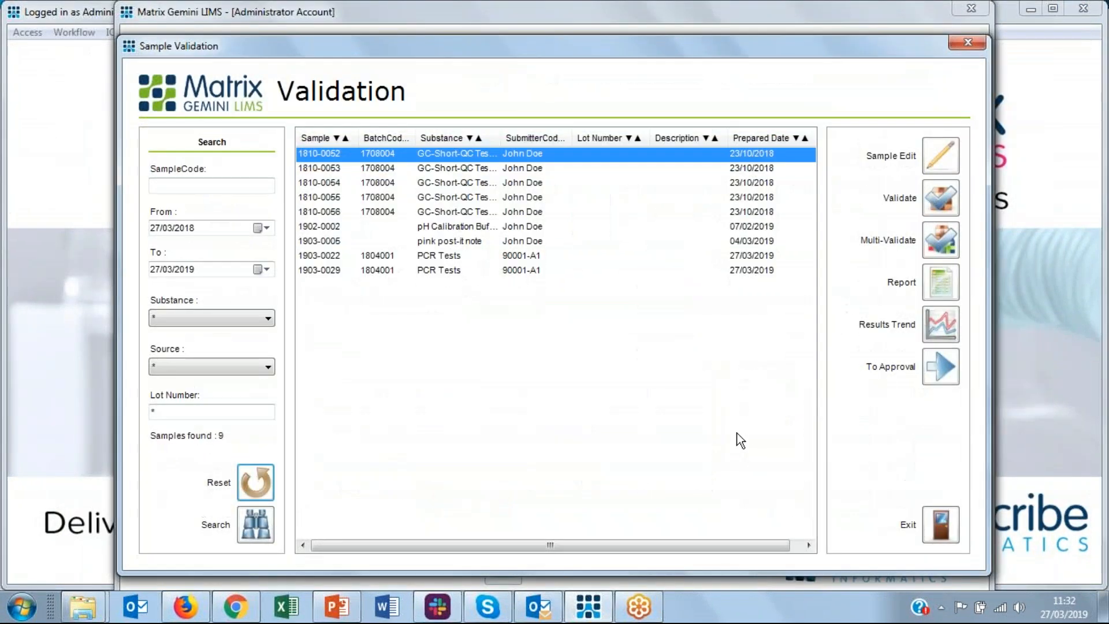
left_click(499, 272)
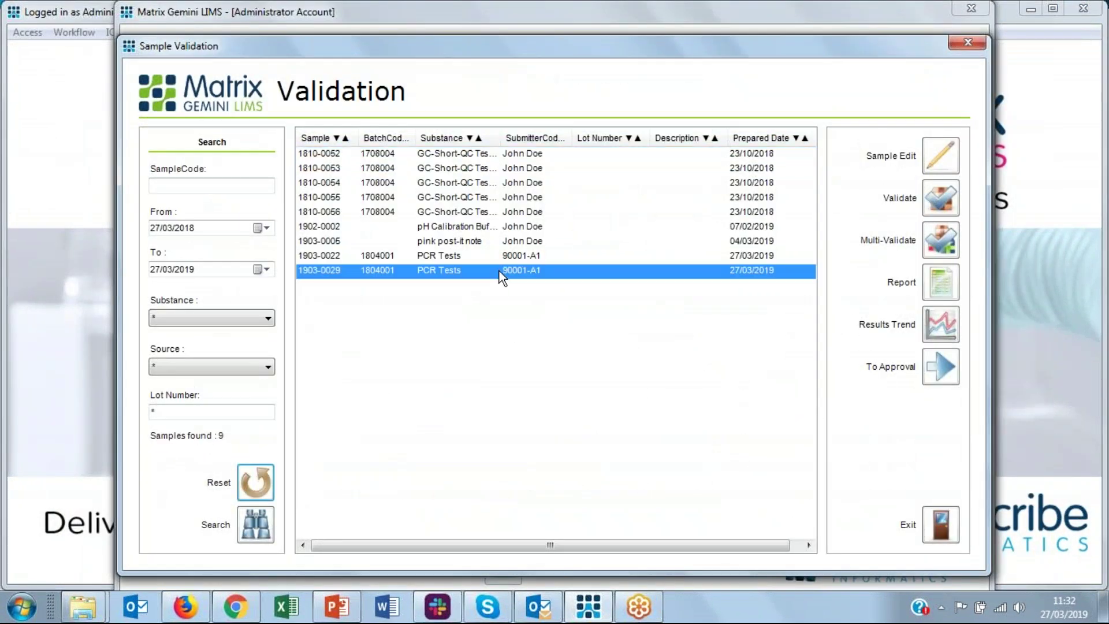
left_click(928, 200)
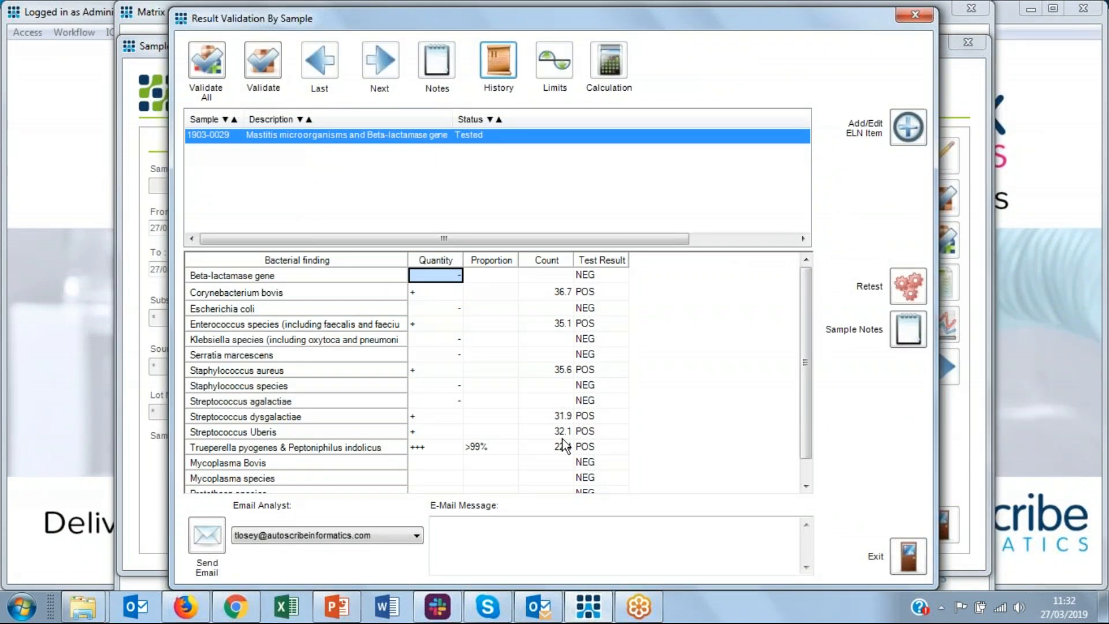
left_click(206, 68)
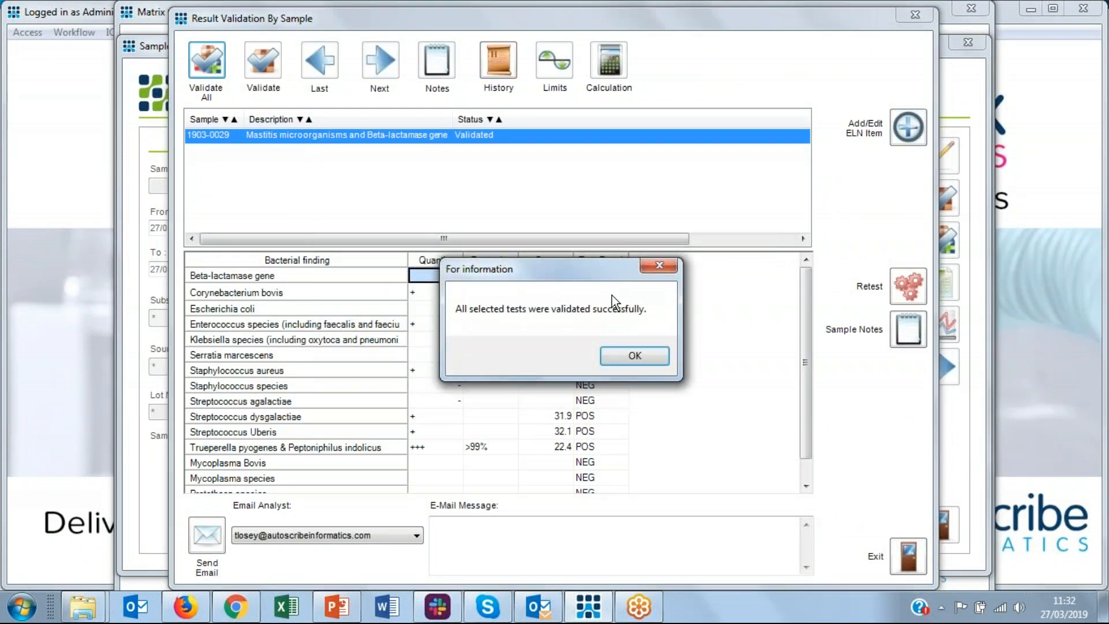
left_click(620, 354)
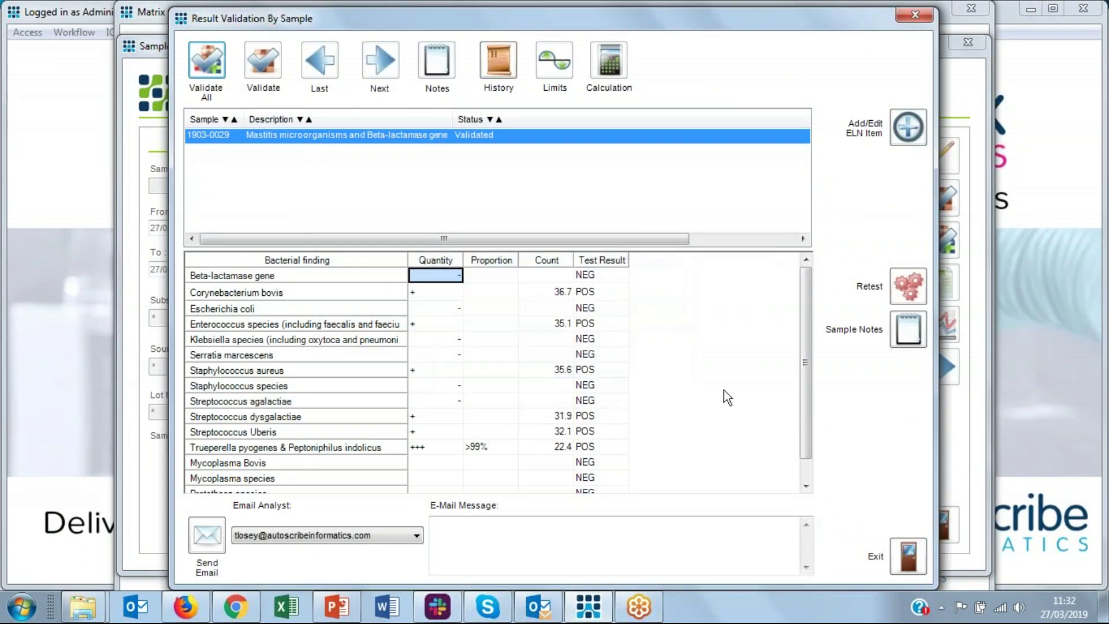
- Approve sample 1903-0029 with usercode and password credentials, then leave Sample Approval
left_click(908, 554)
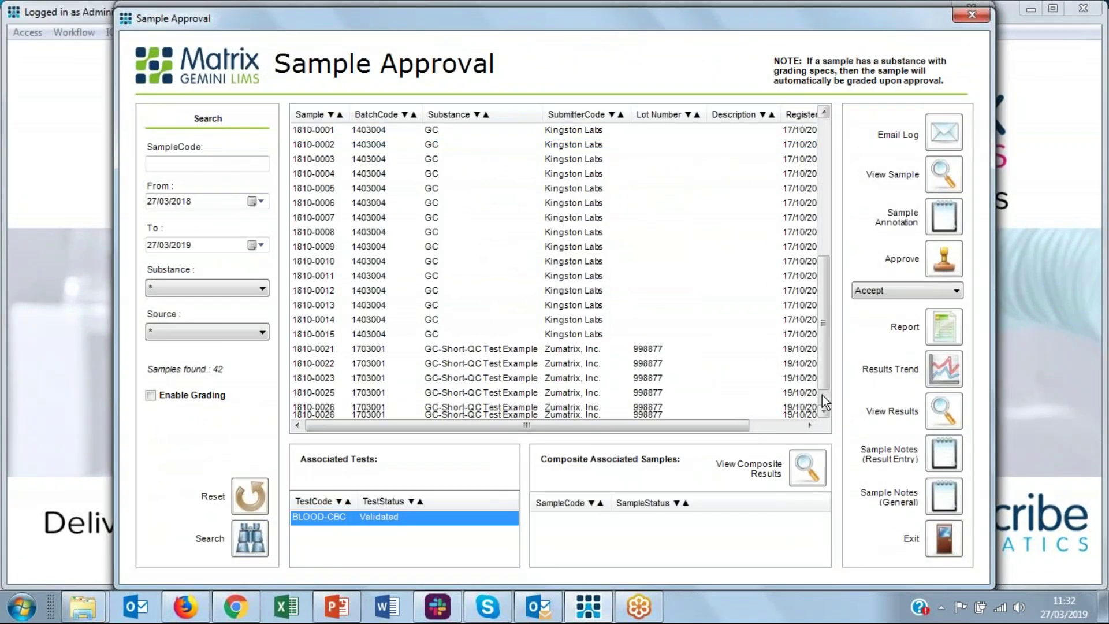
scroll(819, 395, "down", 10)
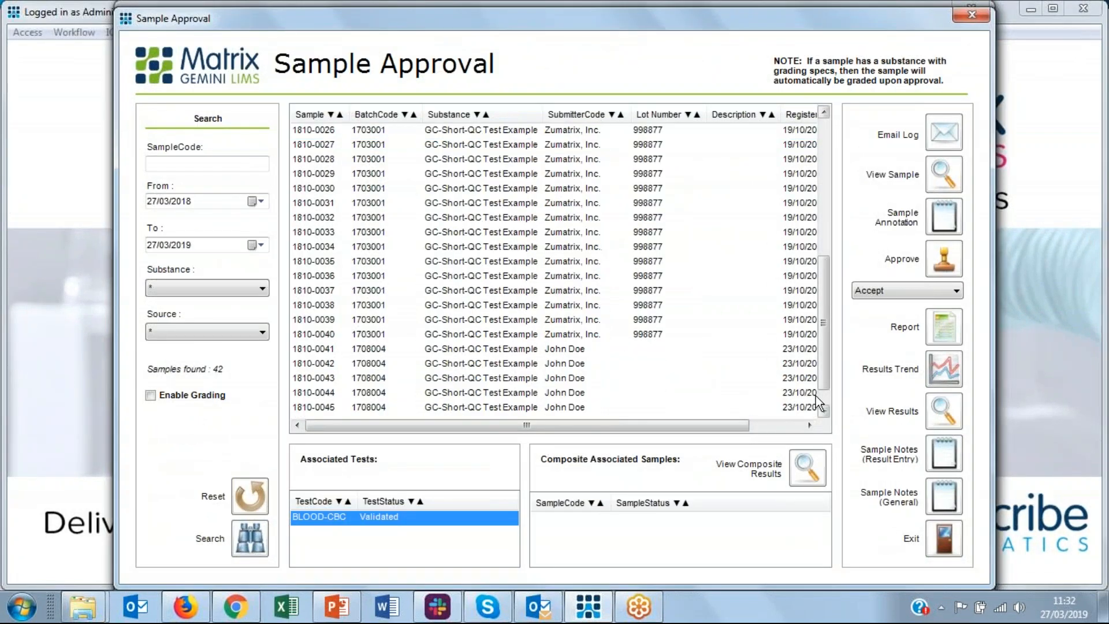
left_click(462, 410)
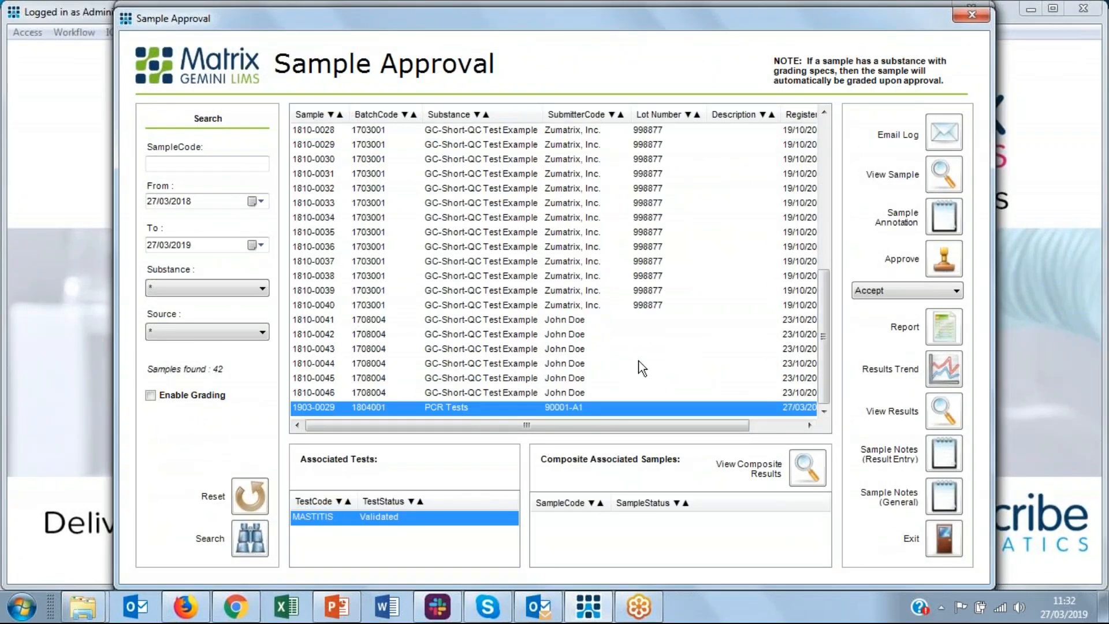
left_click(937, 263)
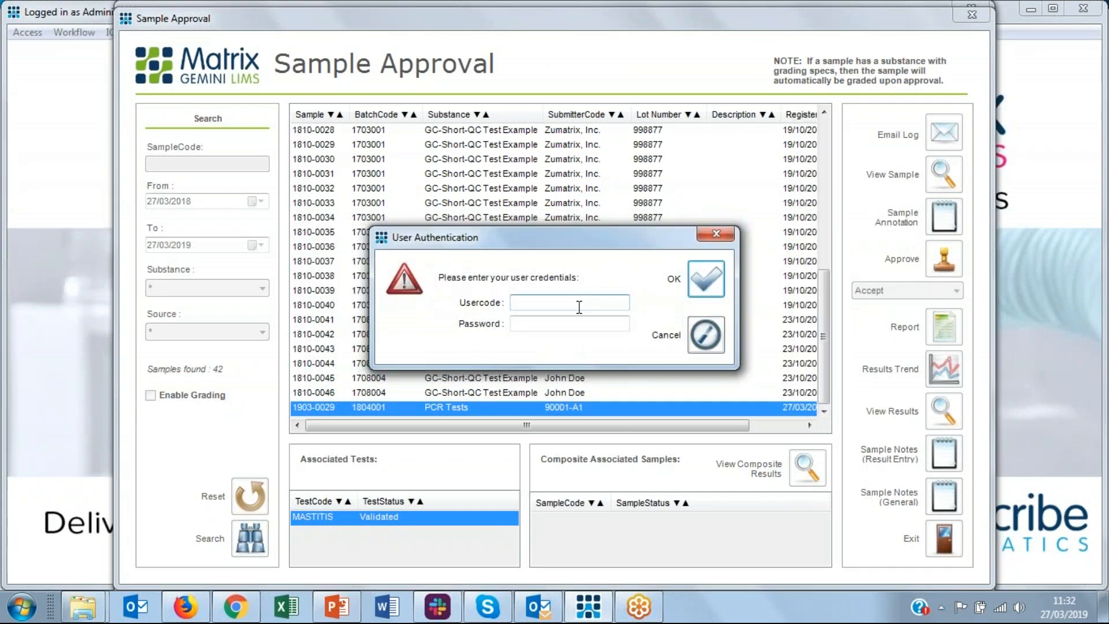
type("adm")
type("admin")
left_click(707, 278)
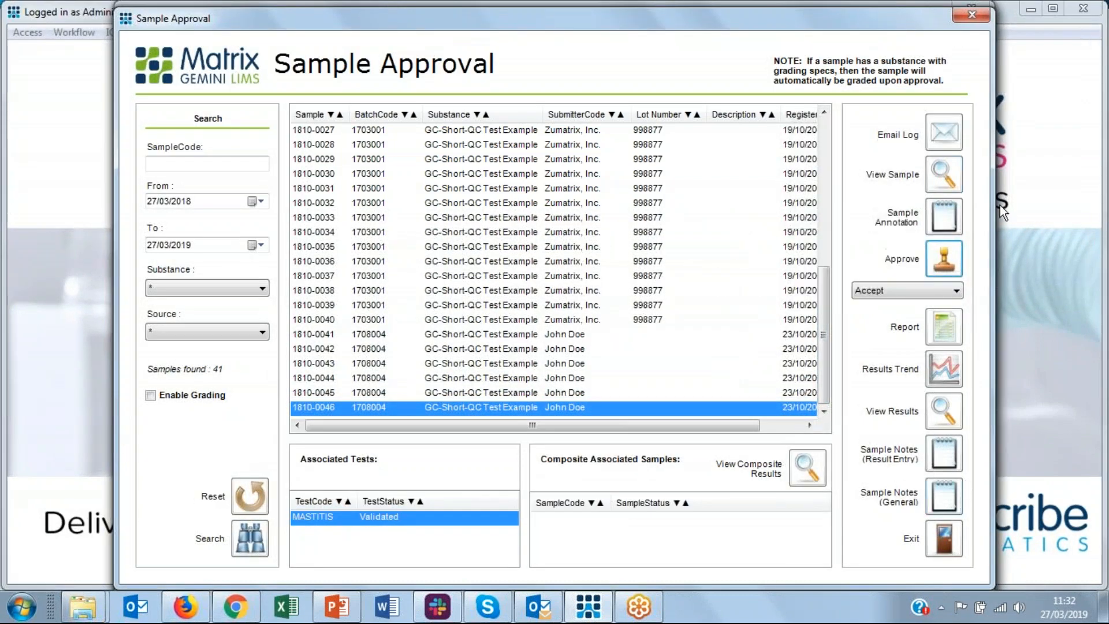
left_click(943, 533)
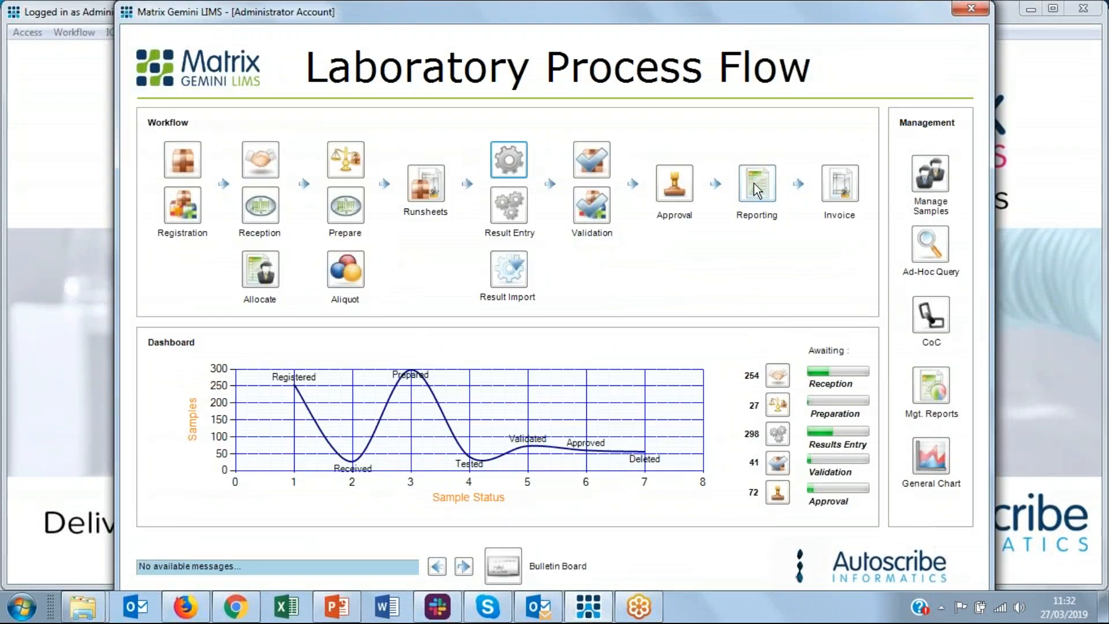
- Generate the Final Report By Sample for 1903-0029 in Reporting and view it maximized
left_click(755, 183)
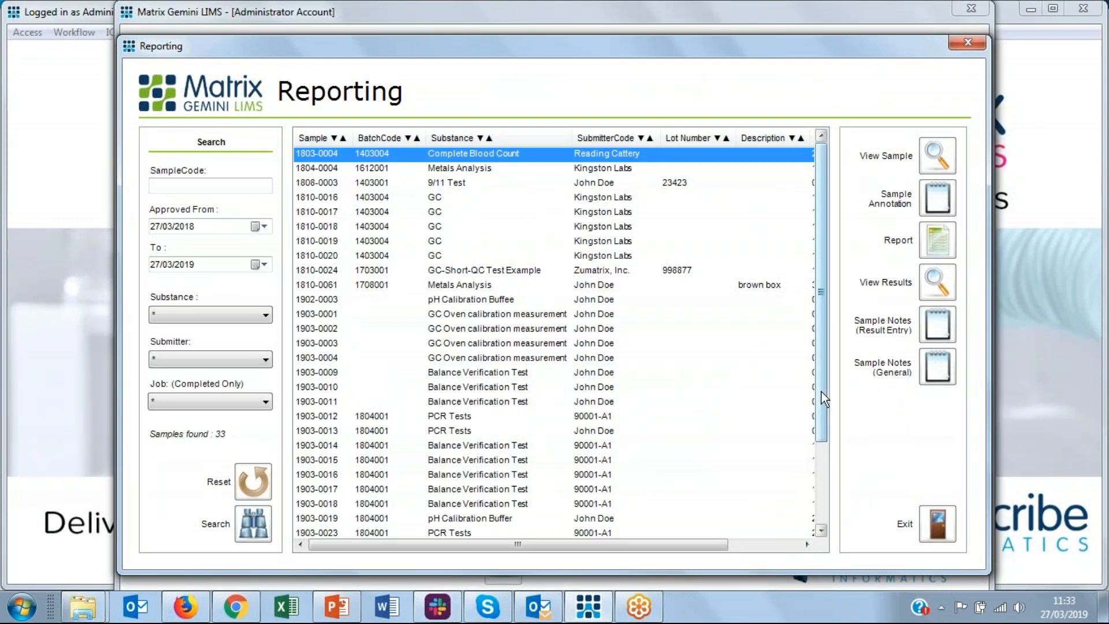
left_click_drag(822, 392, 822, 479)
left_click(463, 520)
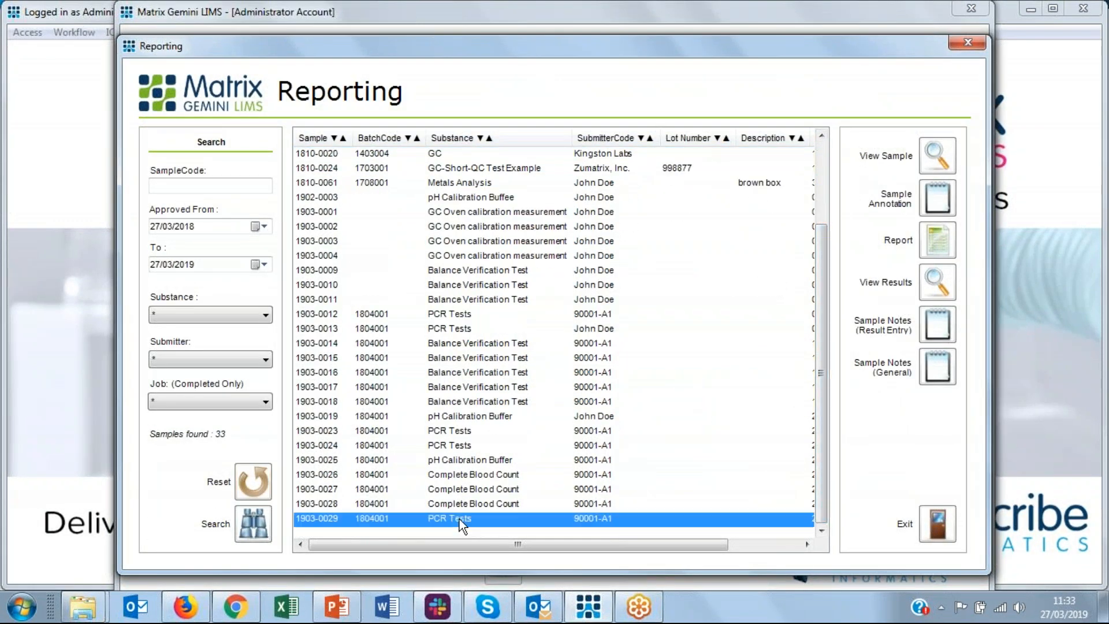
left_click(930, 239)
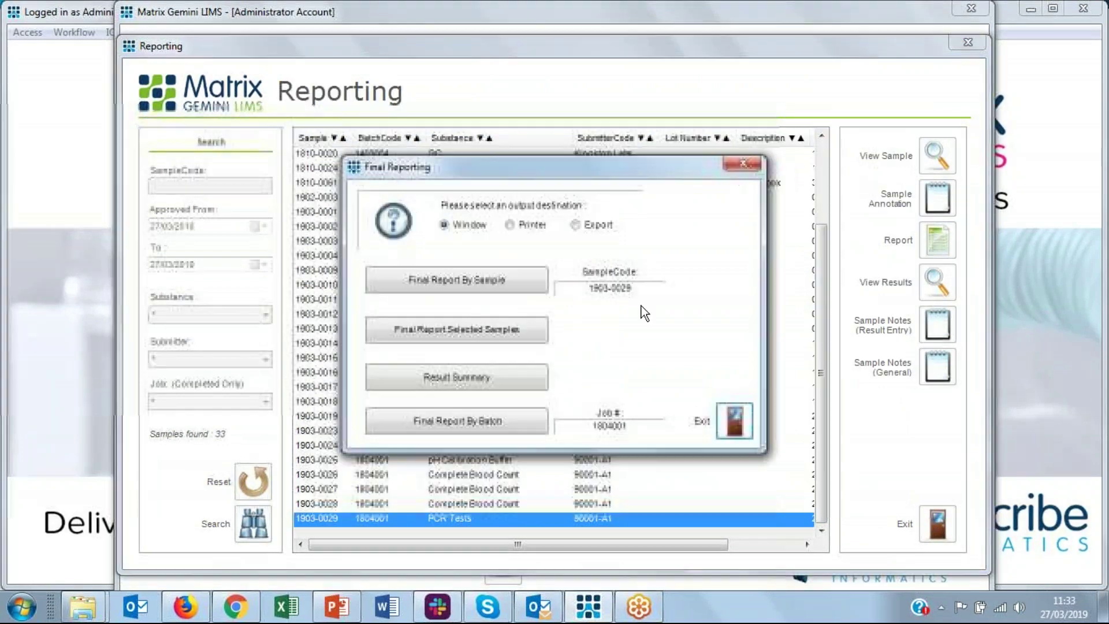
left_click(456, 280)
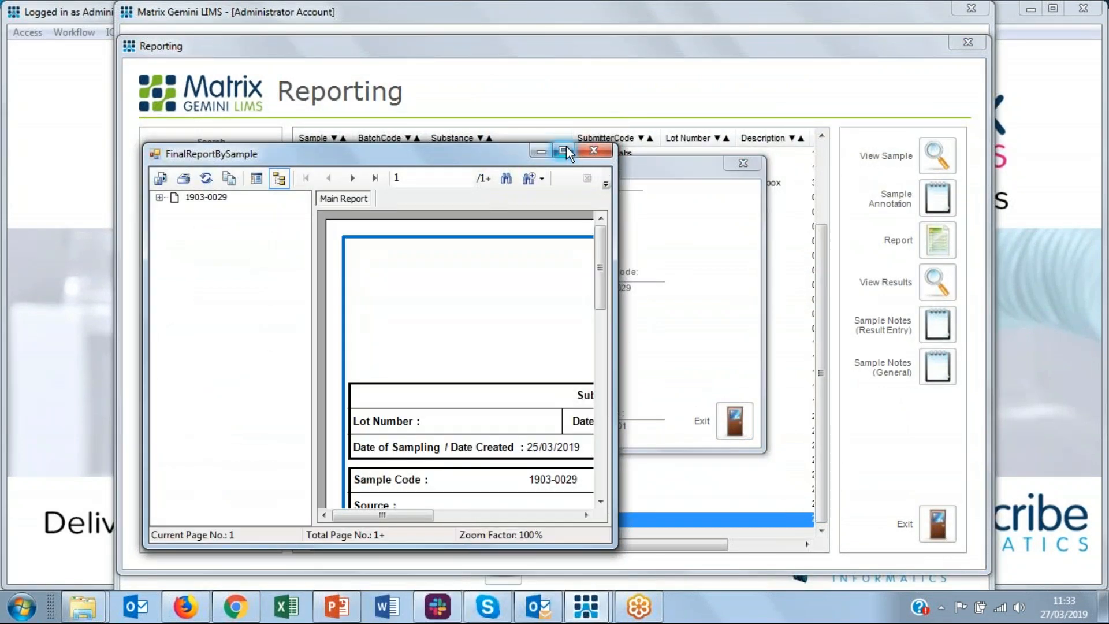
left_click(564, 152)
mouse_move(1097, 227)
left_mouse_down()
mouse_move(1105, 399)
mouse_move(1098, 130)
left_mouse_up()
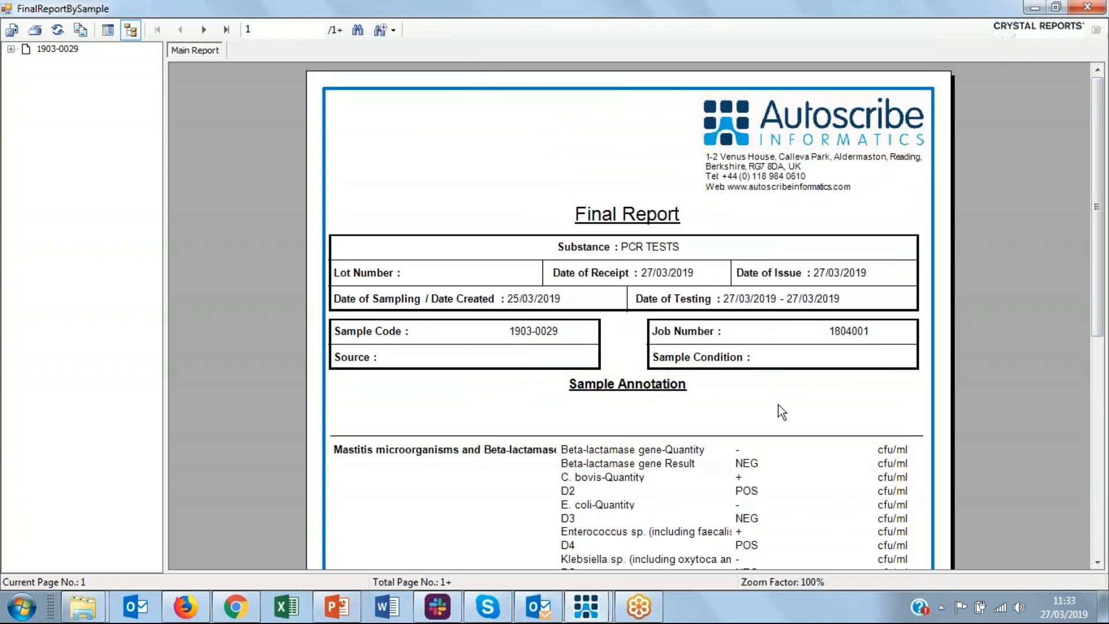
left_click_drag(1099, 322, 1099, 117)
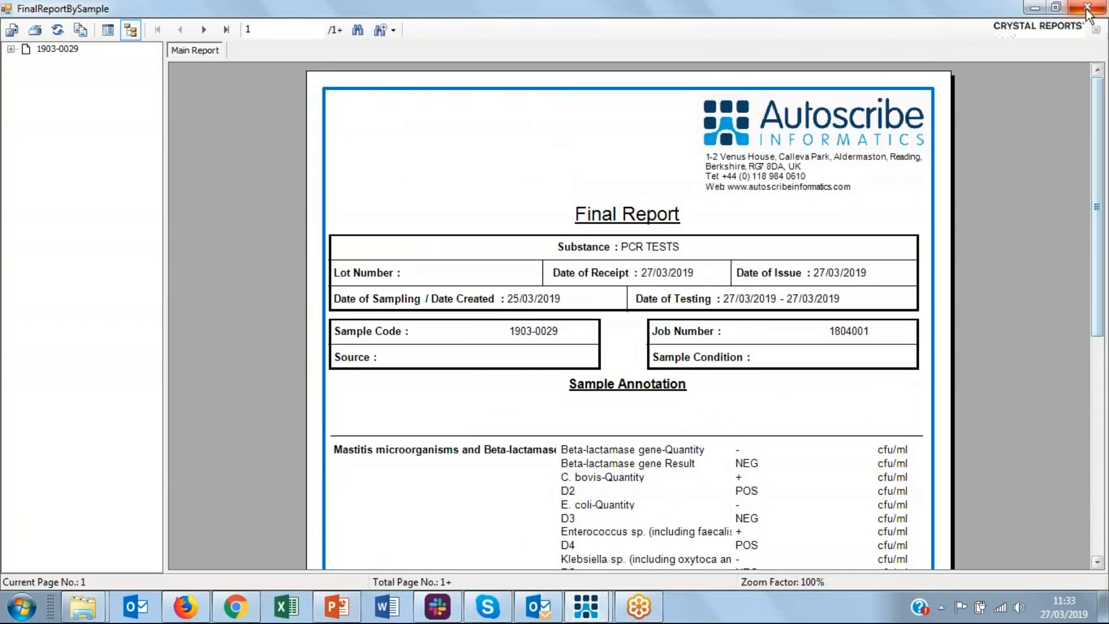
- Close the report viewer, the report dialog and the Reporting window back to the main screen
left_click(1086, 9)
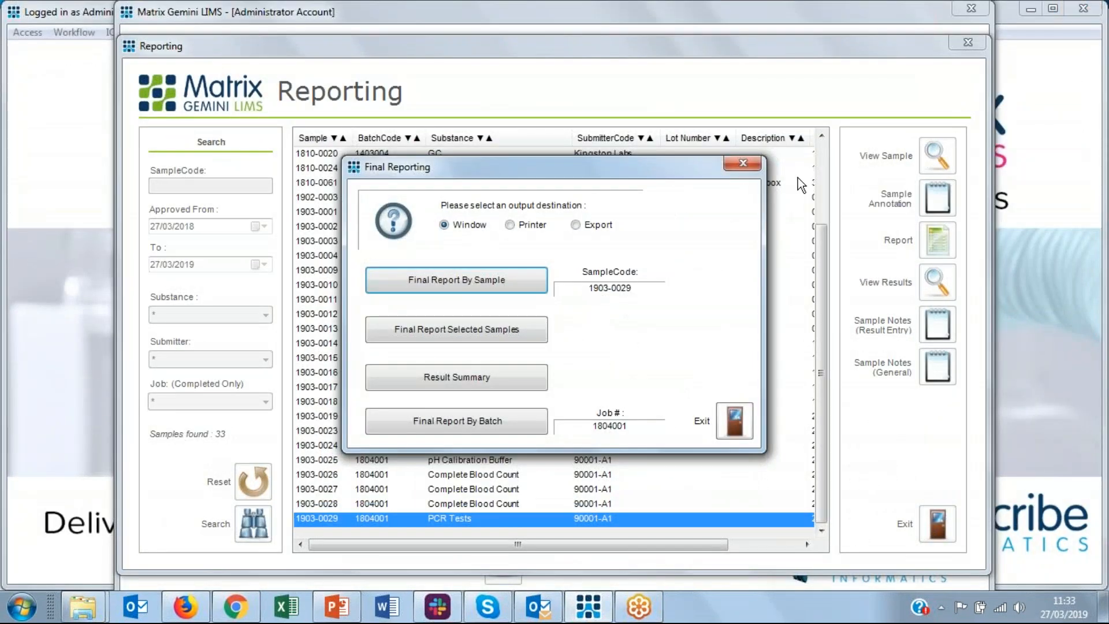
left_click(747, 167)
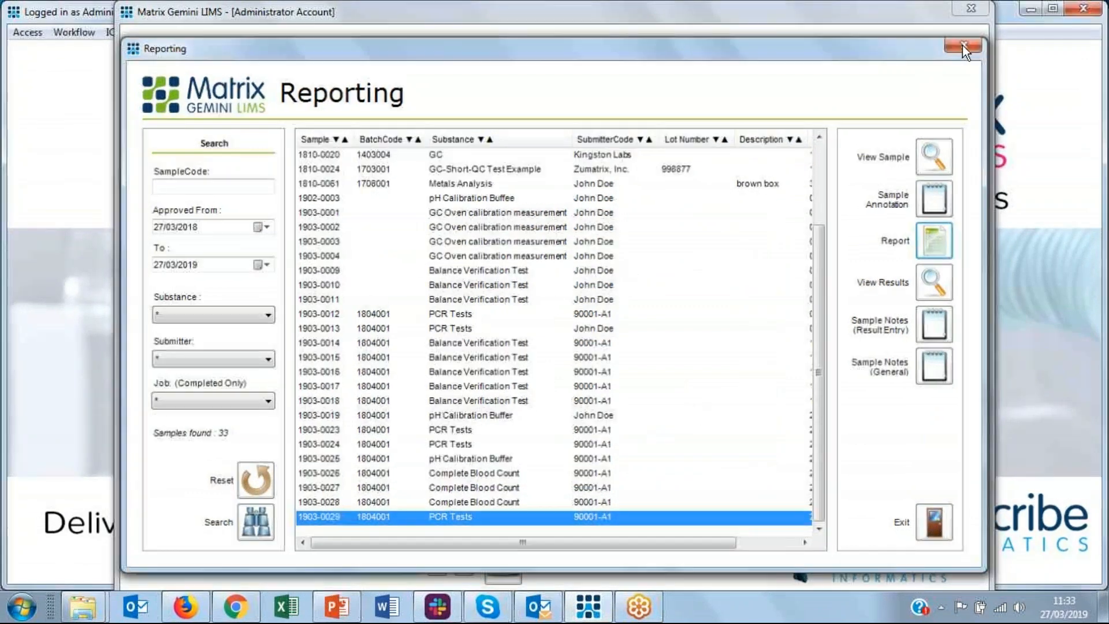
left_click(968, 44)
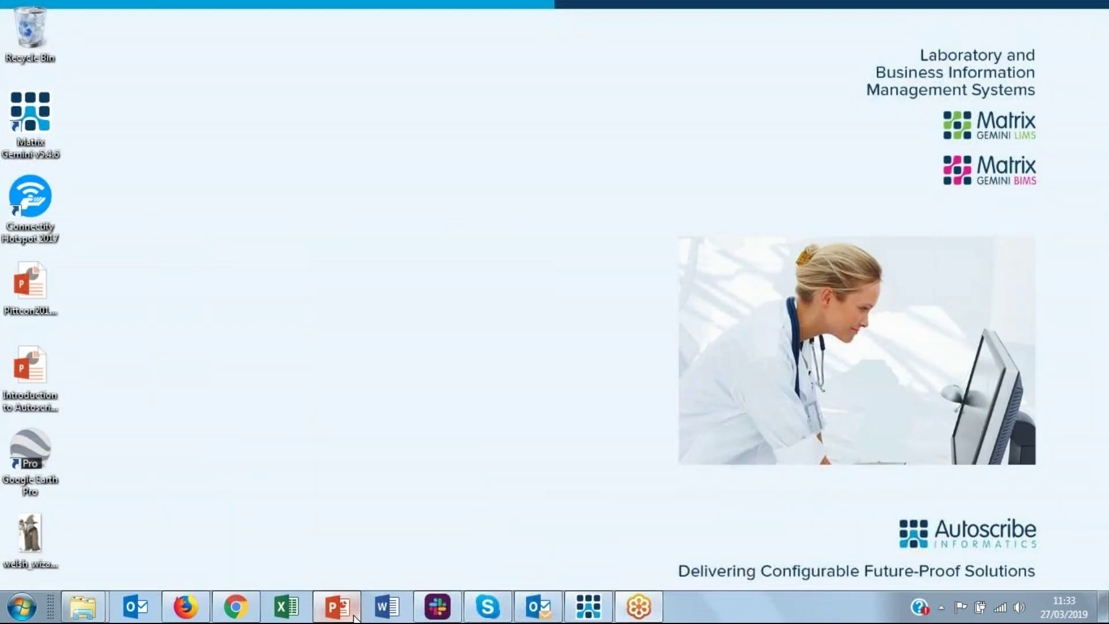
- Bring the MIDAS training presentation back to the front at the Data Flow slide
left_click(353, 612)
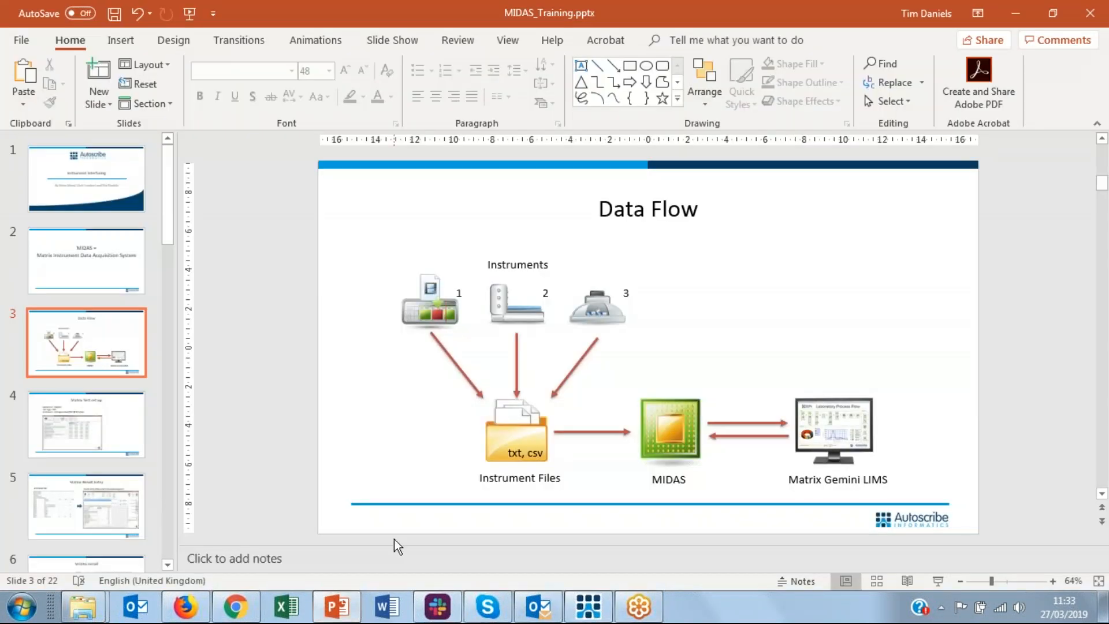